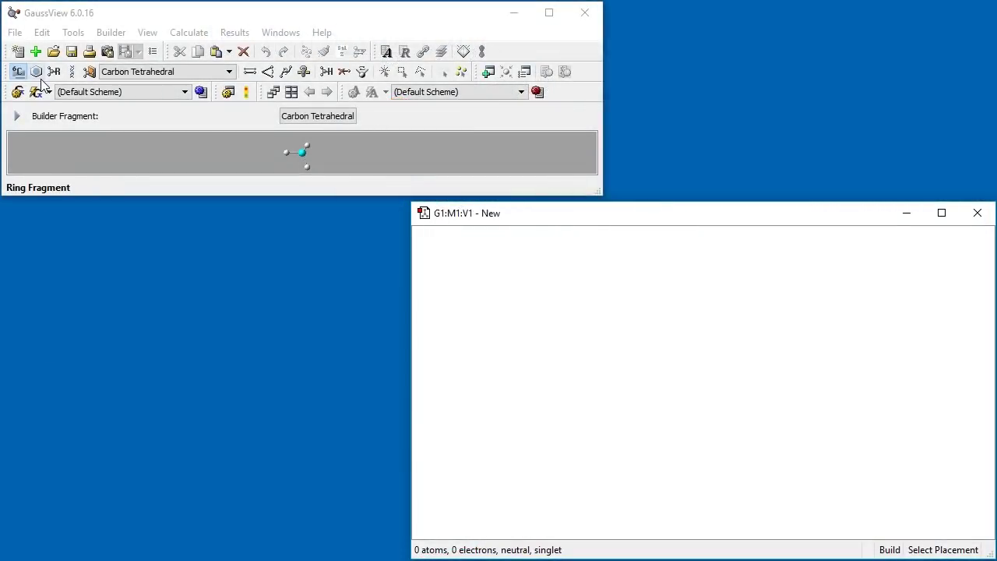
Place a benzene ring fragment in the empty molecule view.
click(36, 71)
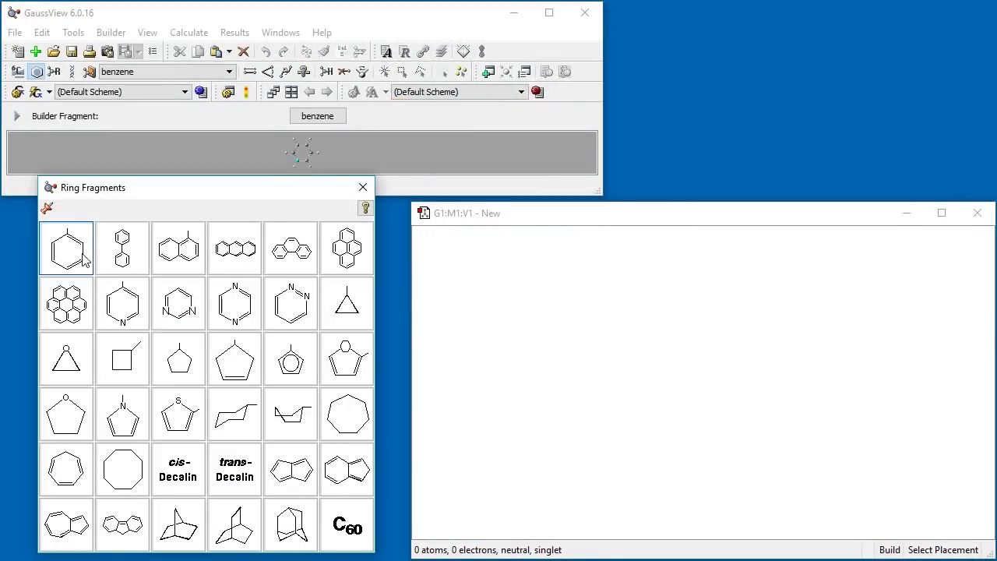
click(83, 257)
click(670, 394)
drag(675, 375, 690, 298)
Replace one hydrogen of the benzene ring with a tetrahedral carbon fragment to form a methyl group.
click(18, 70)
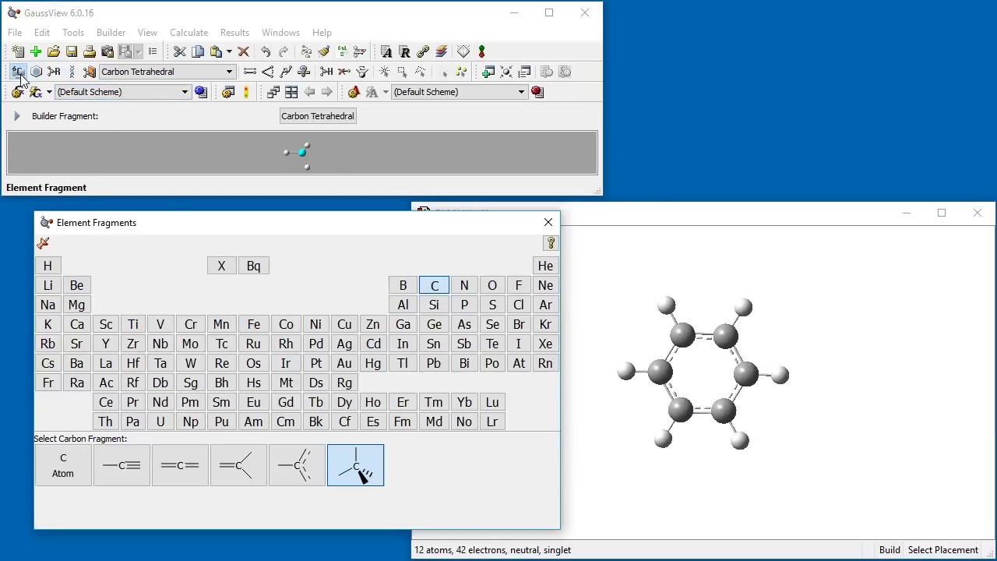
click(352, 466)
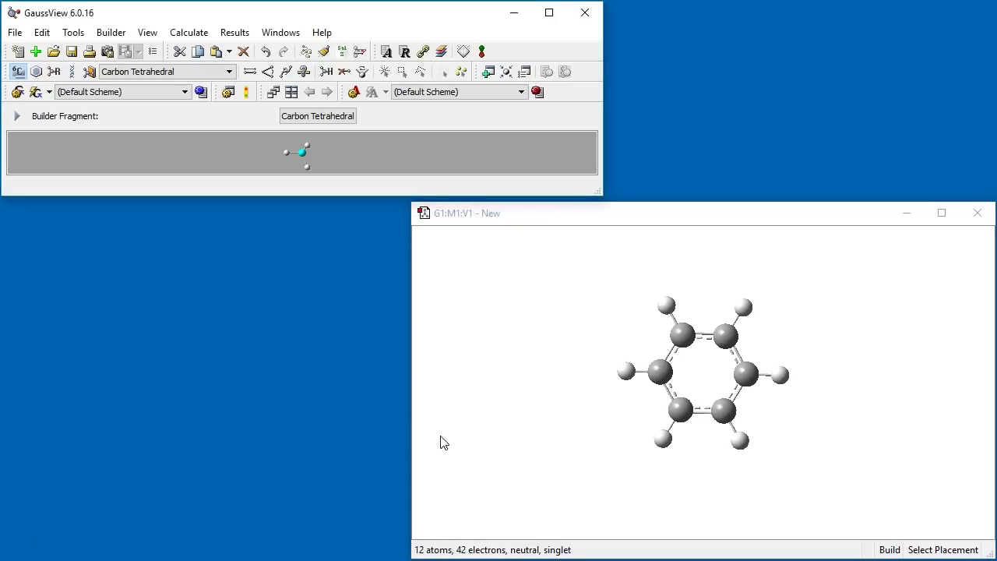
click(777, 381)
drag(763, 290, 760, 288)
right_drag(761, 288, 760, 305)
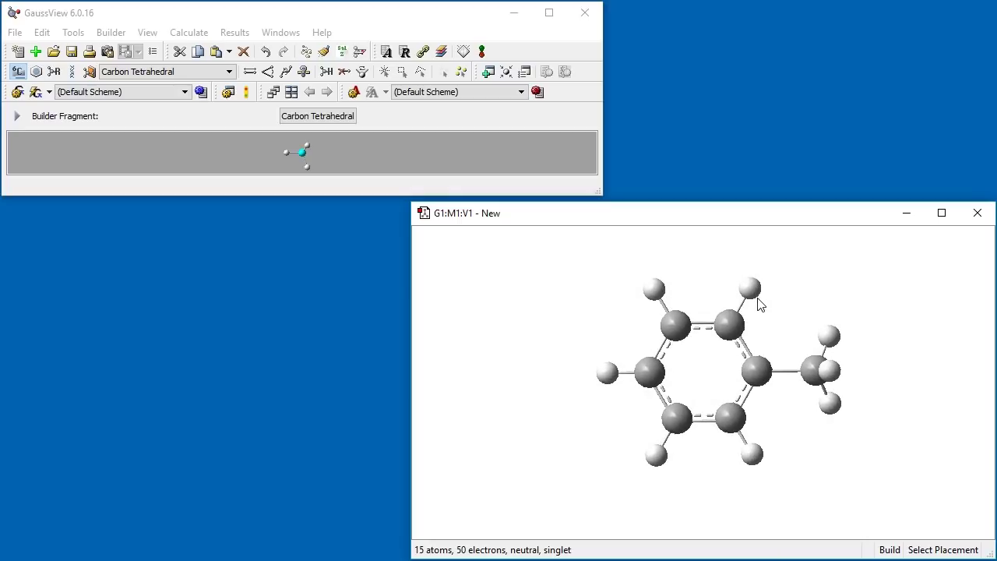
Replace the two ortho hydrogens and the para hydrogen relative to the methyl group with nitro R-group fragments.
click(54, 71)
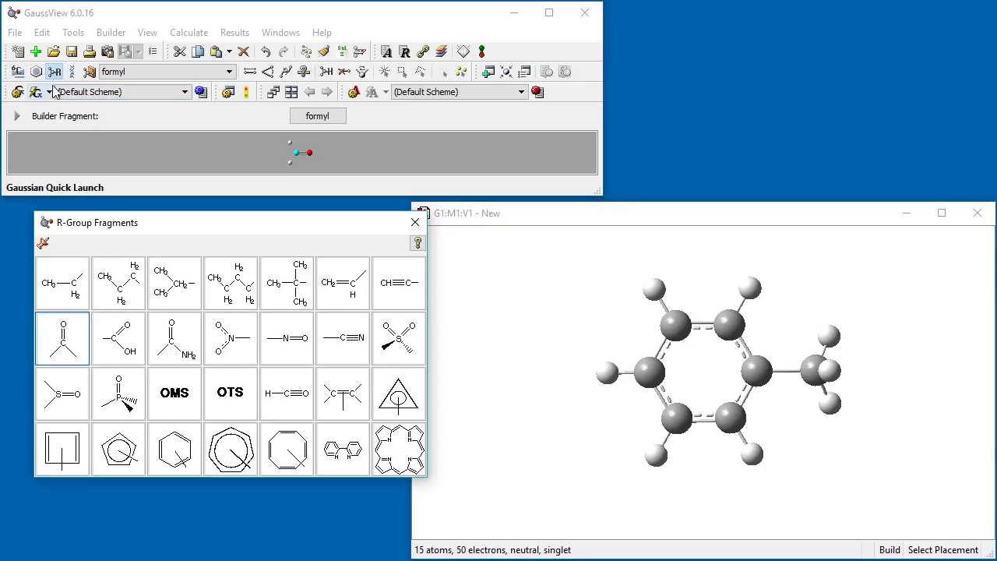
click(220, 346)
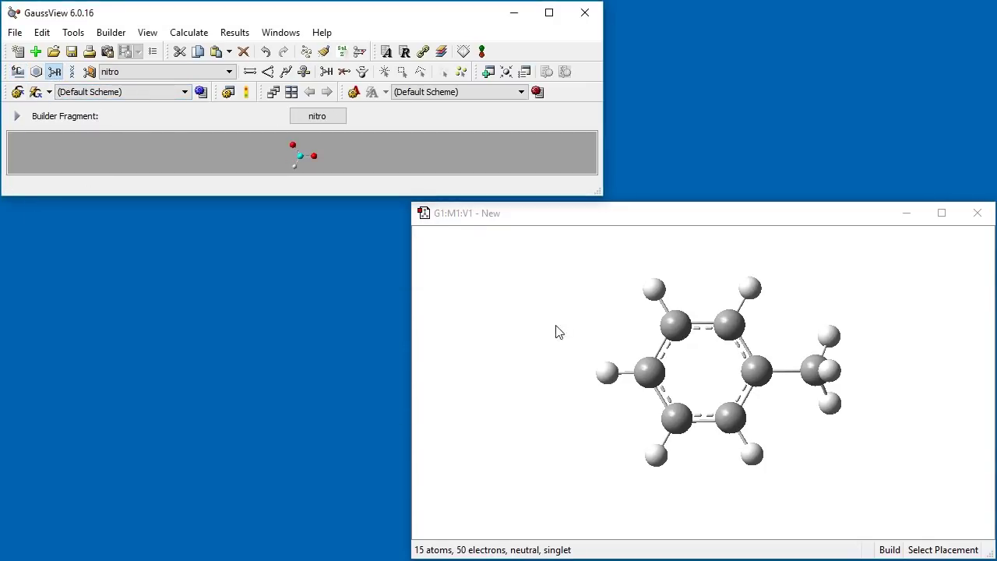
click(751, 287)
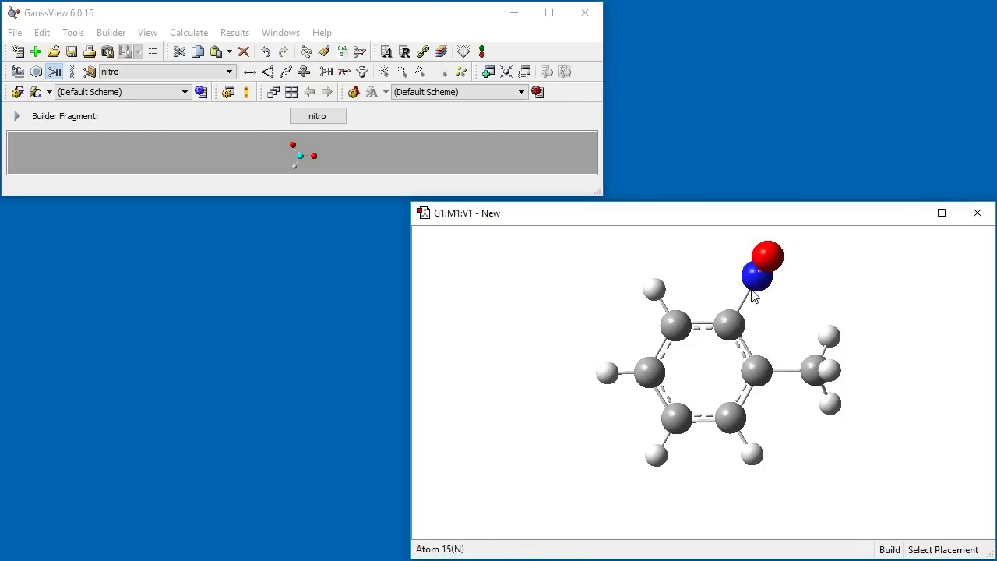
click(752, 454)
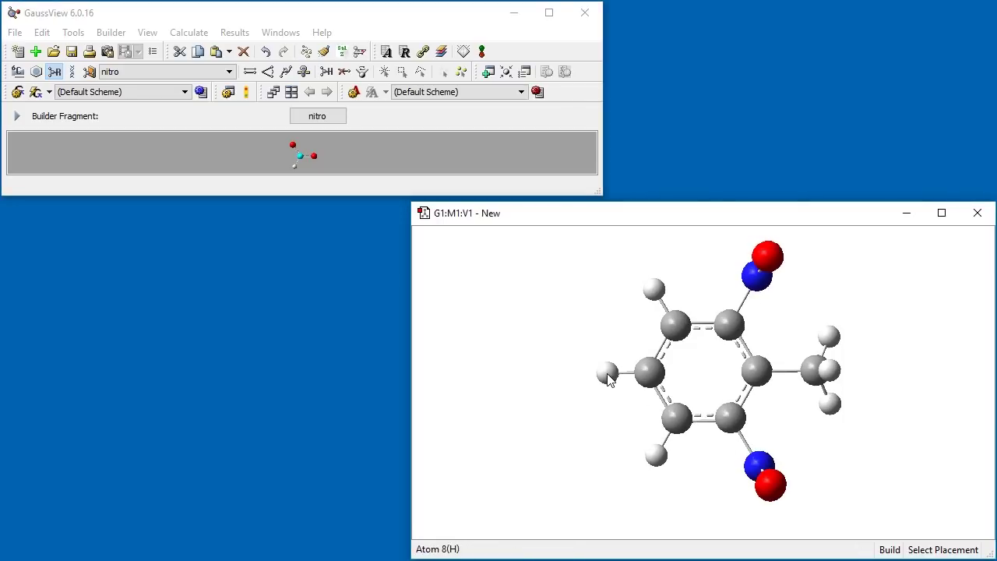
click(607, 373)
Clean the geometry of the trinitrotoluene molecule and inspect it from different angles.
click(323, 52)
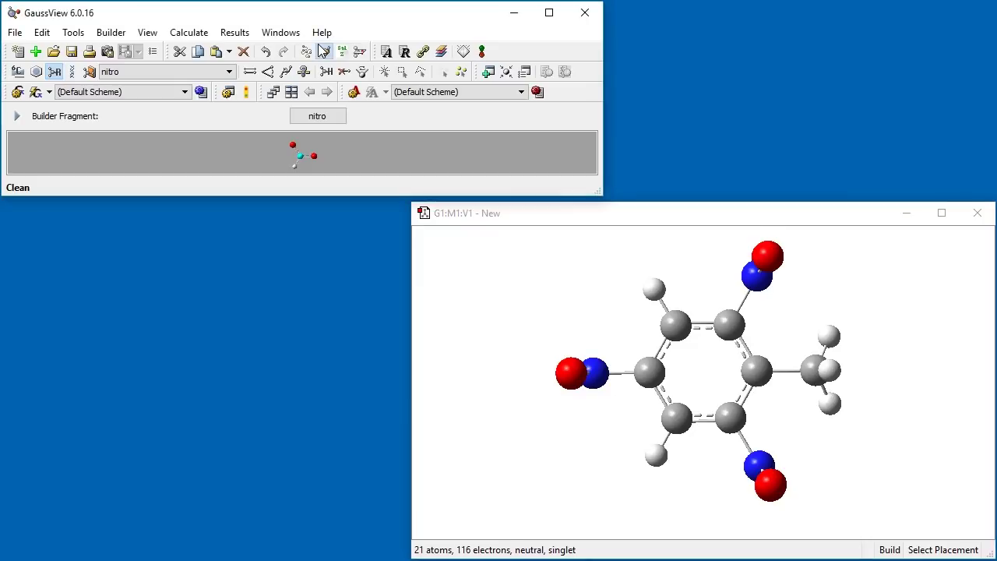
drag(701, 351, 708, 265)
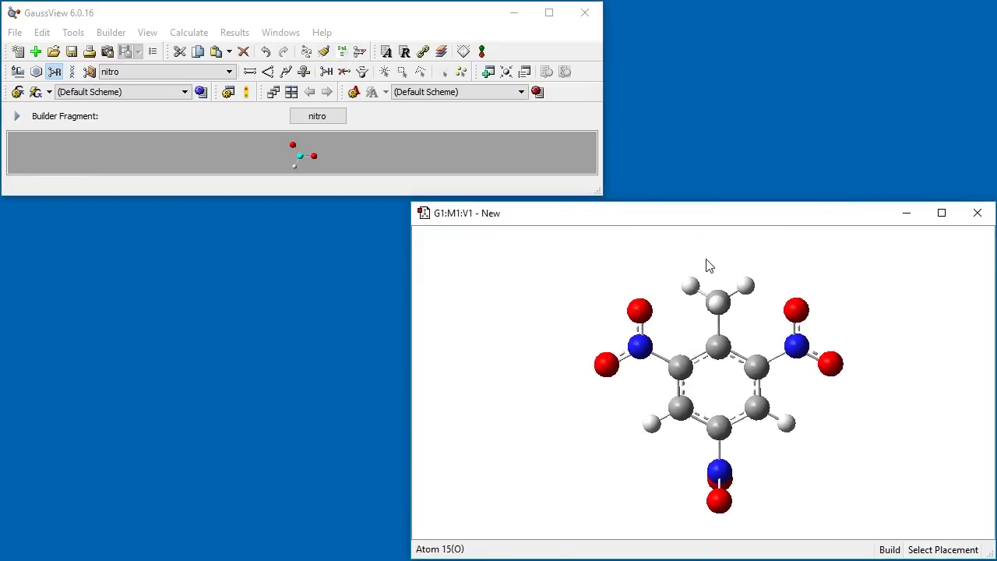
drag(701, 385, 731, 389)
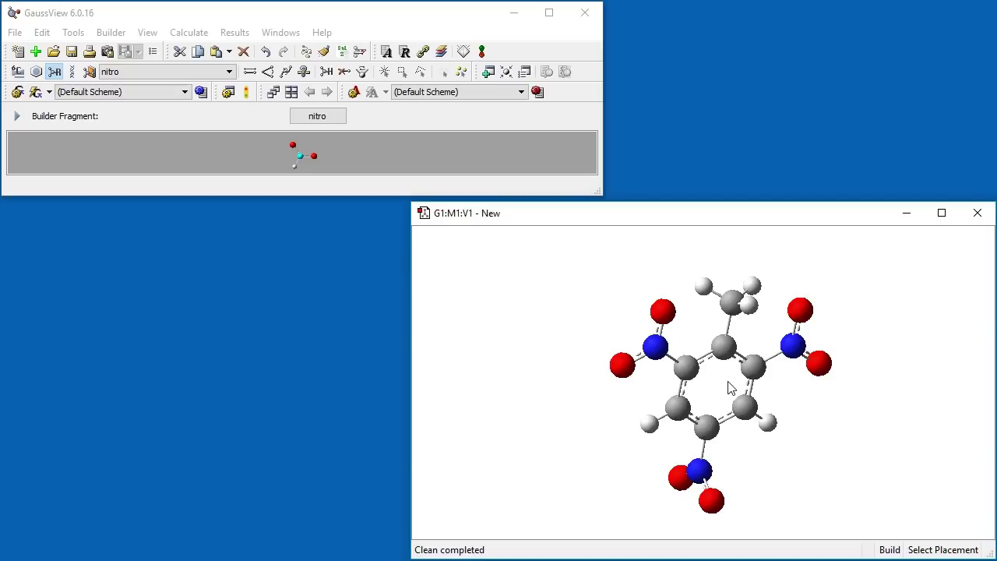
Set the ring carbon–ring carbon–nitrogen–oxygen dihedral of the para nitro group to 180 degrees, keeping atom 1 fixed.
click(286, 71)
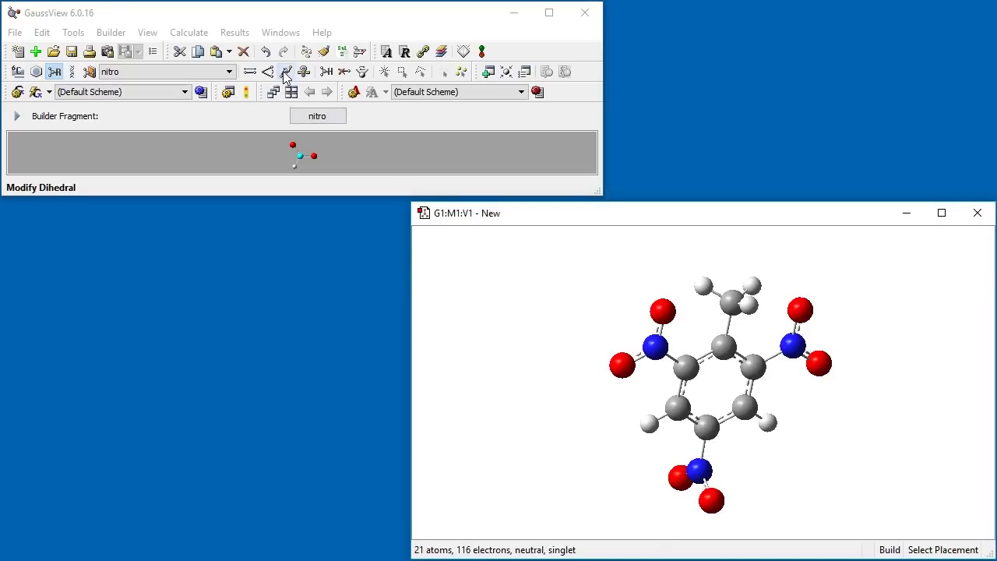
click(744, 406)
click(705, 426)
click(703, 472)
click(711, 500)
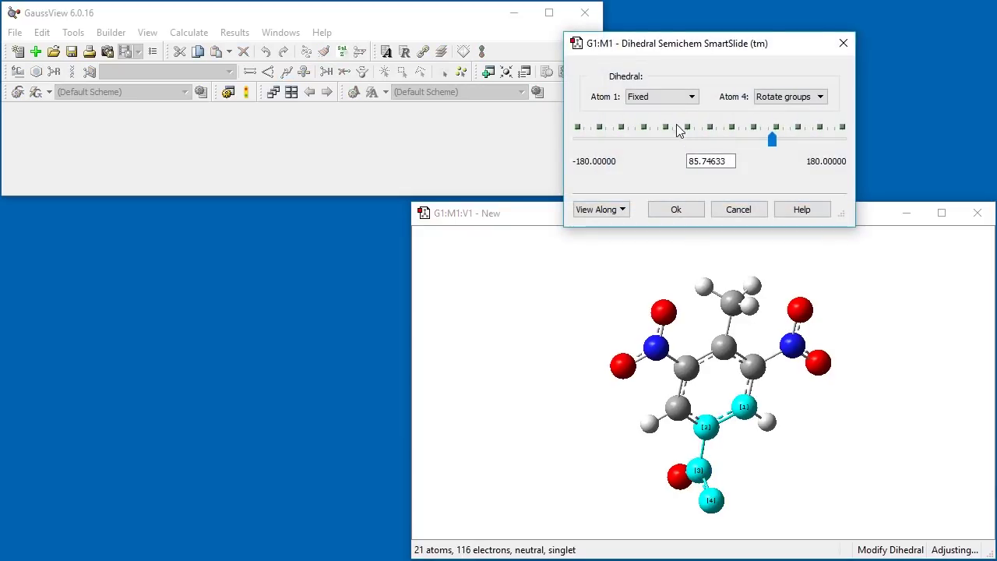
drag(772, 139, 857, 149)
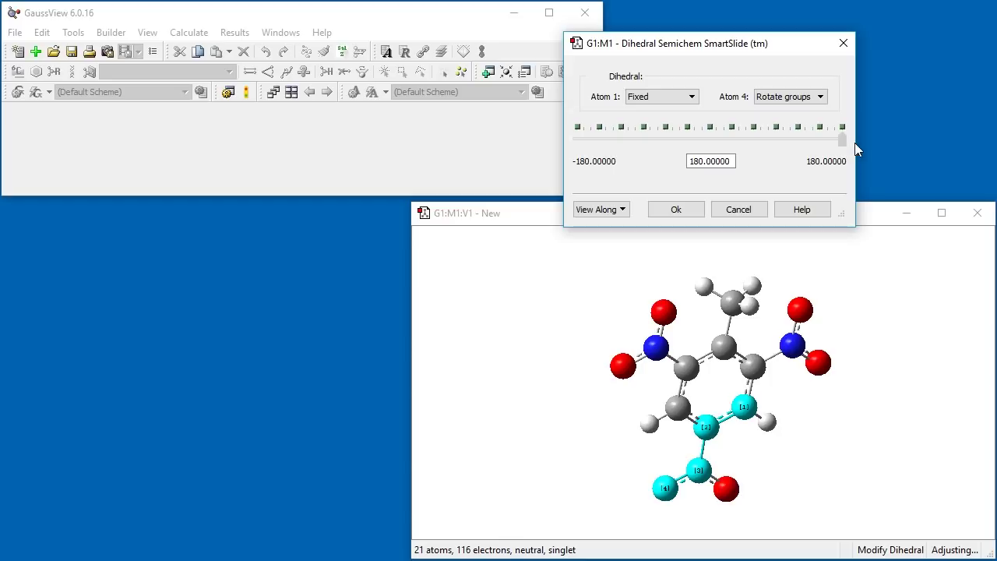
click(676, 209)
drag(779, 317, 741, 285)
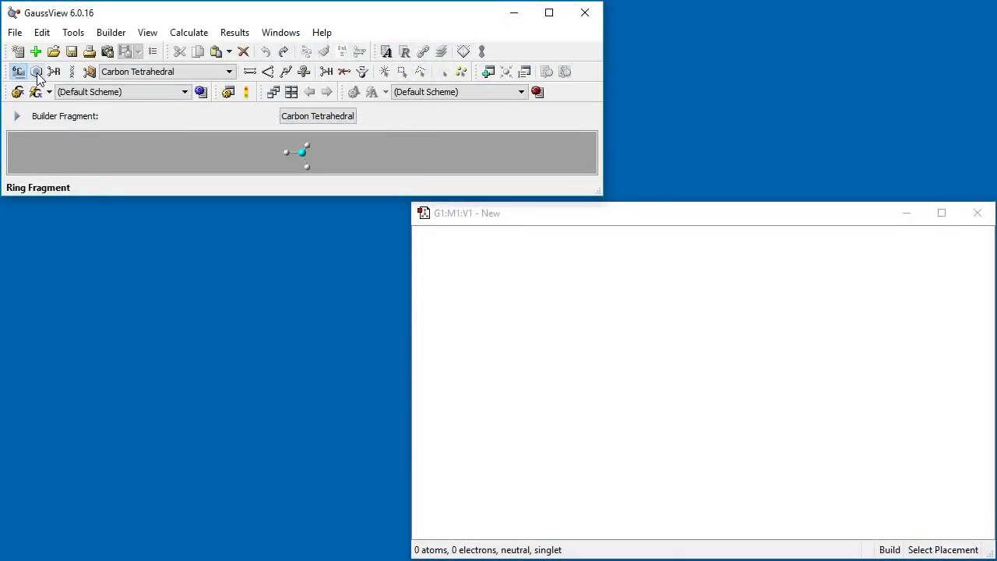
Place a pyridine ring fragment in the new empty molecule view.
click(36, 71)
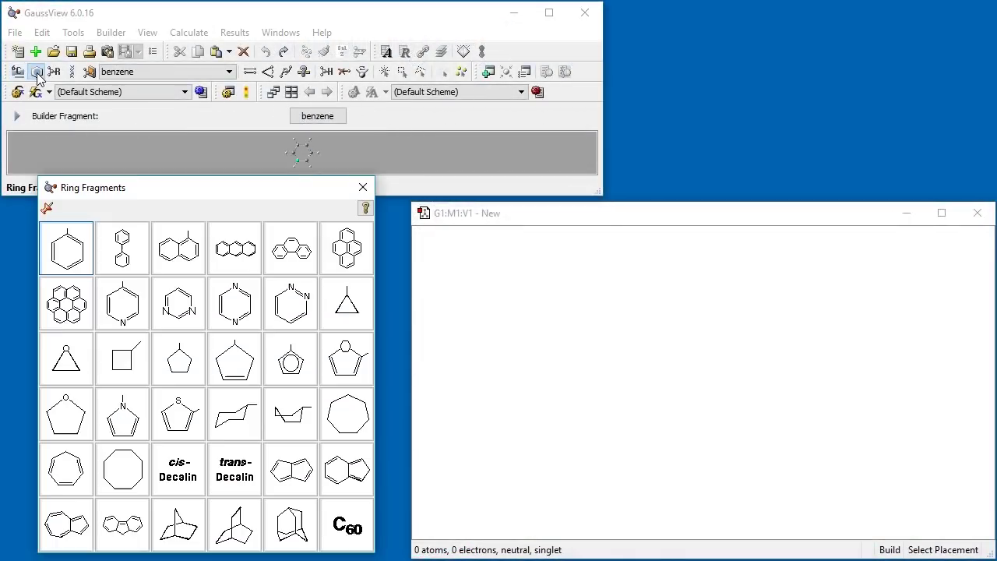
click(123, 300)
click(627, 359)
drag(616, 285, 525, 292)
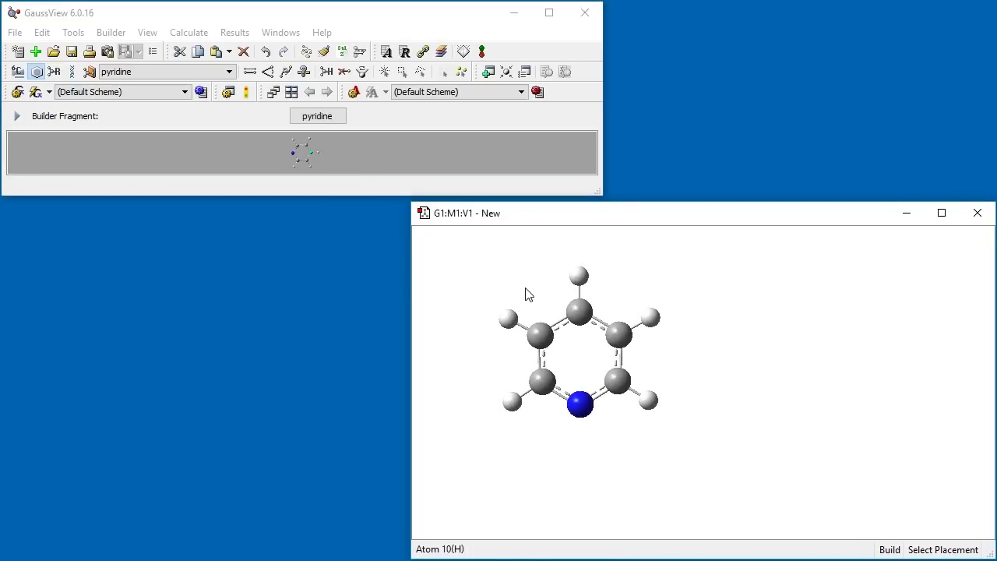
Attach a benzene ring fragment at a hydrogen on a carbon adjacent to the pyridine nitrogen.
click(37, 71)
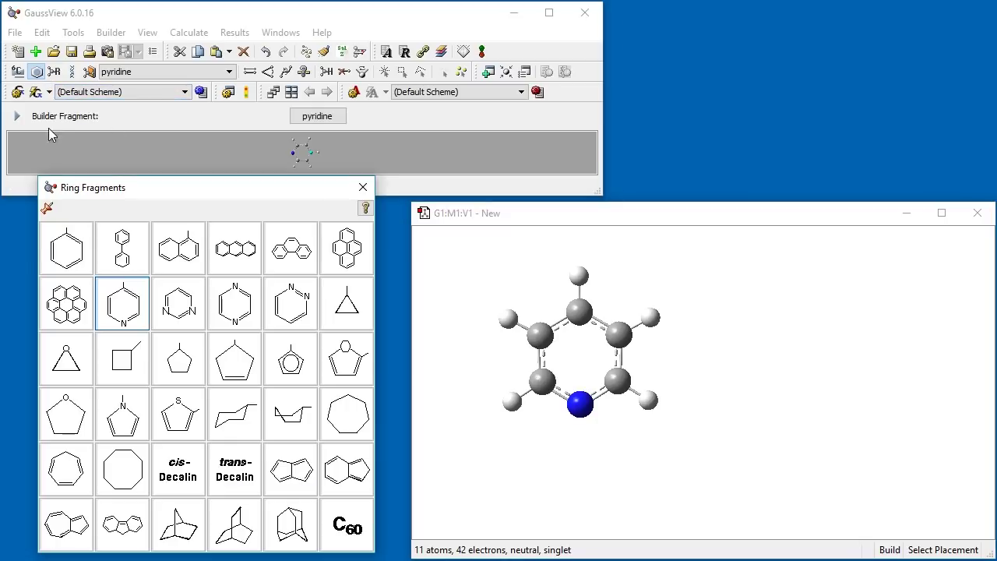
click(67, 243)
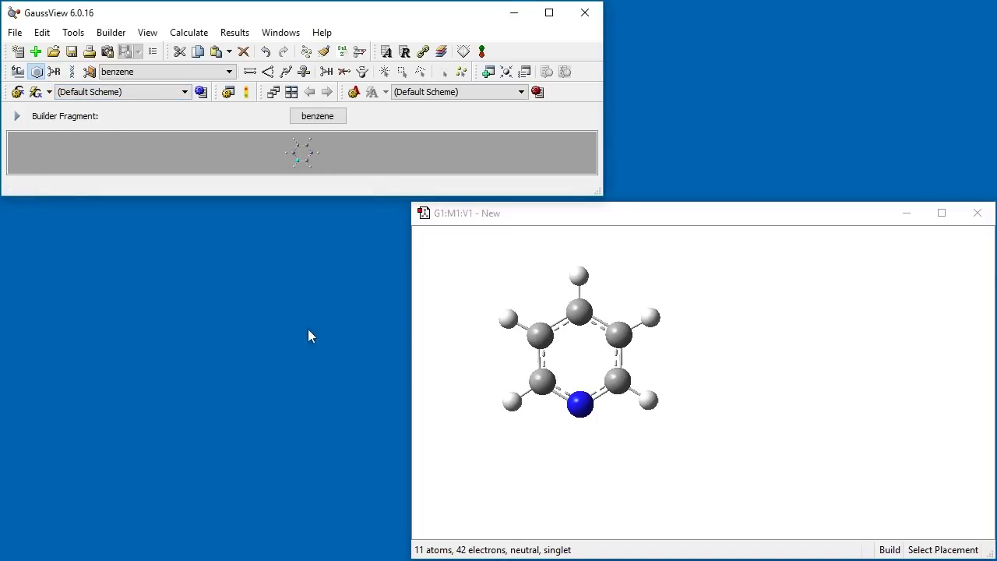
click(650, 404)
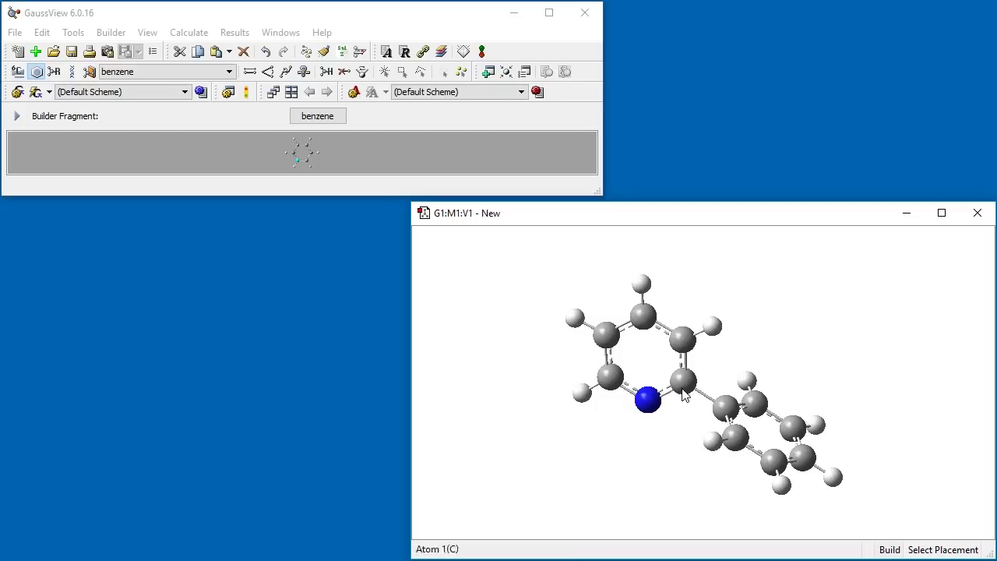
Set the inter-ring dihedral from the phenyl carbon to the pyridine nitrogen to 3, with atom 1 fixed and atom 4 rotating groups.
click(286, 71)
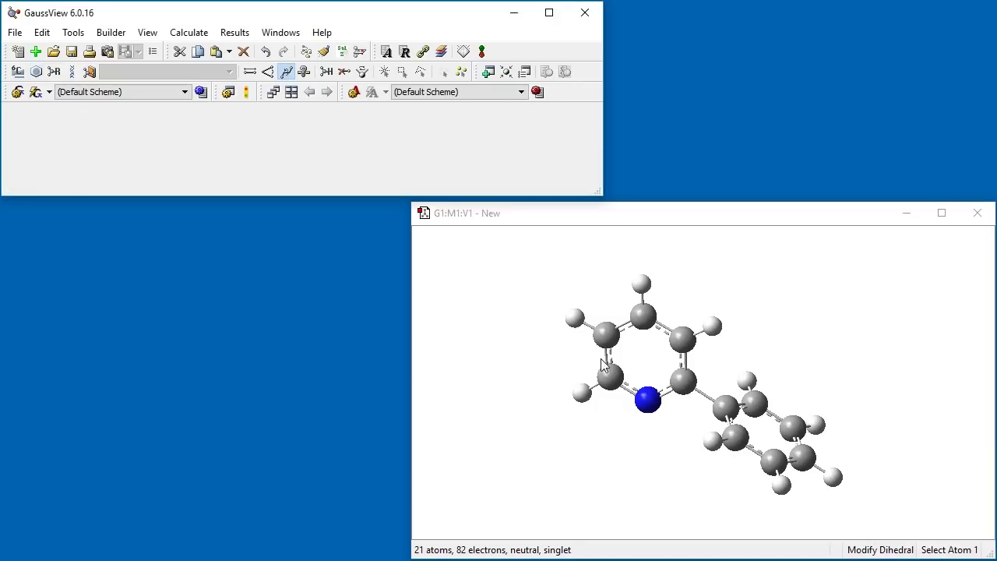
click(751, 403)
click(725, 408)
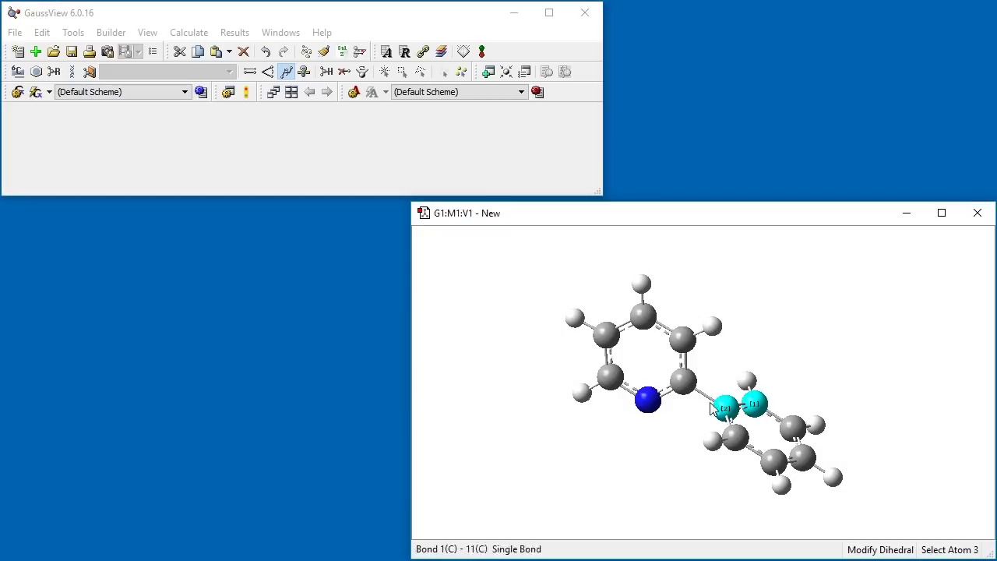
click(683, 381)
click(647, 400)
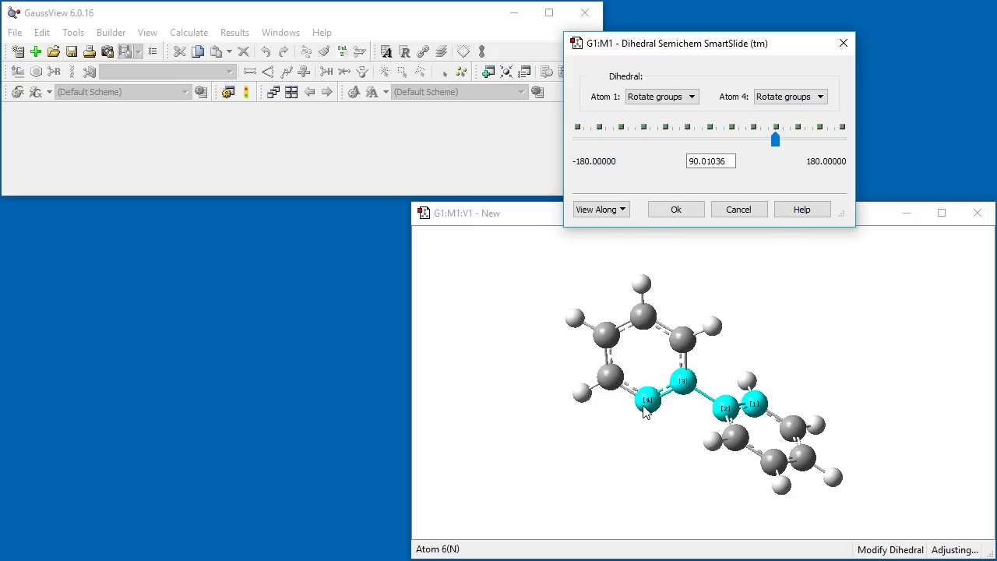
click(662, 96)
click(638, 141)
drag(775, 138, 698, 161)
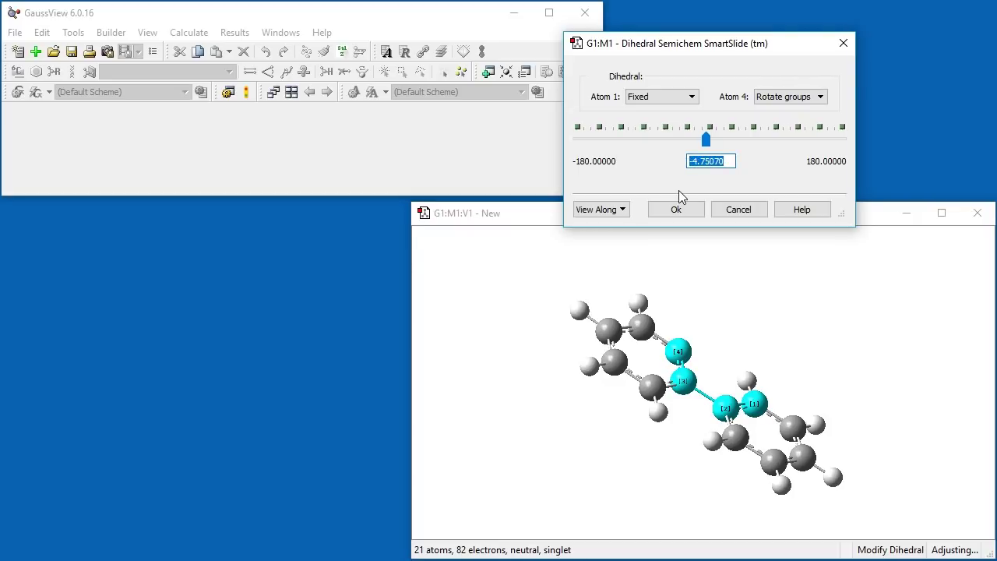
text(3)
key(Return)
click(676, 209)
drag(723, 427, 781, 352)
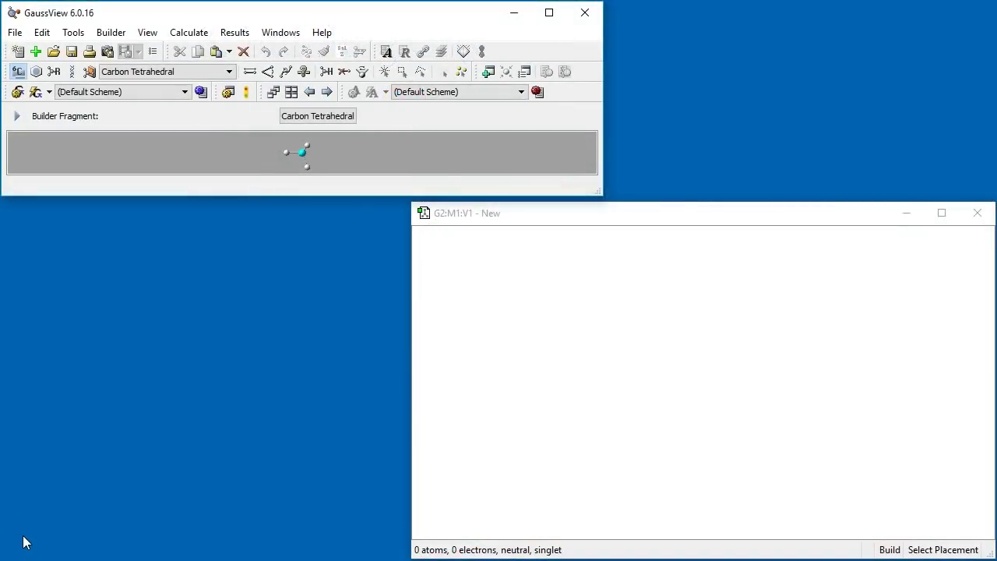
Place an octahedral chromium fragment in the new empty molecule view.
click(19, 72)
click(191, 324)
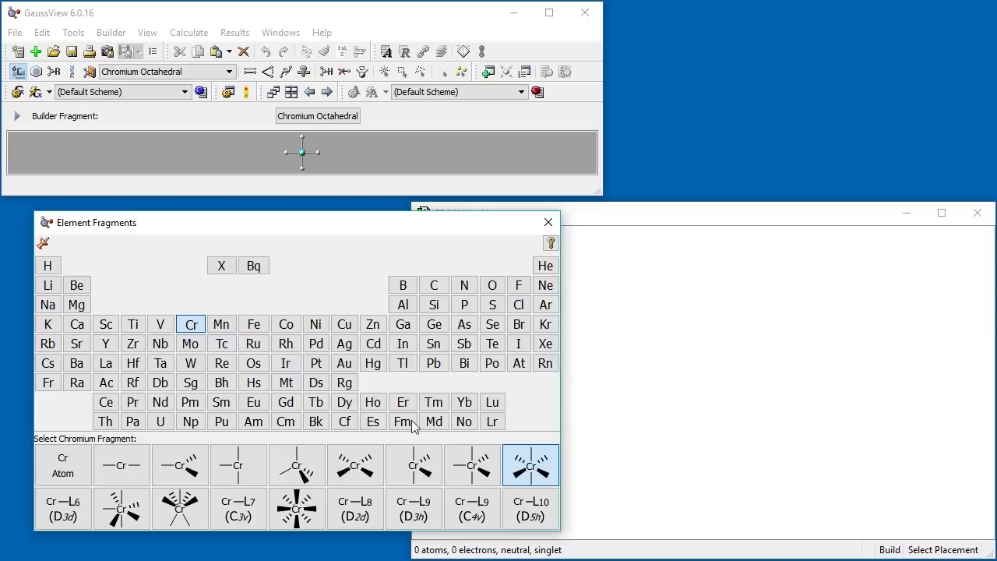
click(527, 464)
click(693, 394)
drag(690, 387, 676, 334)
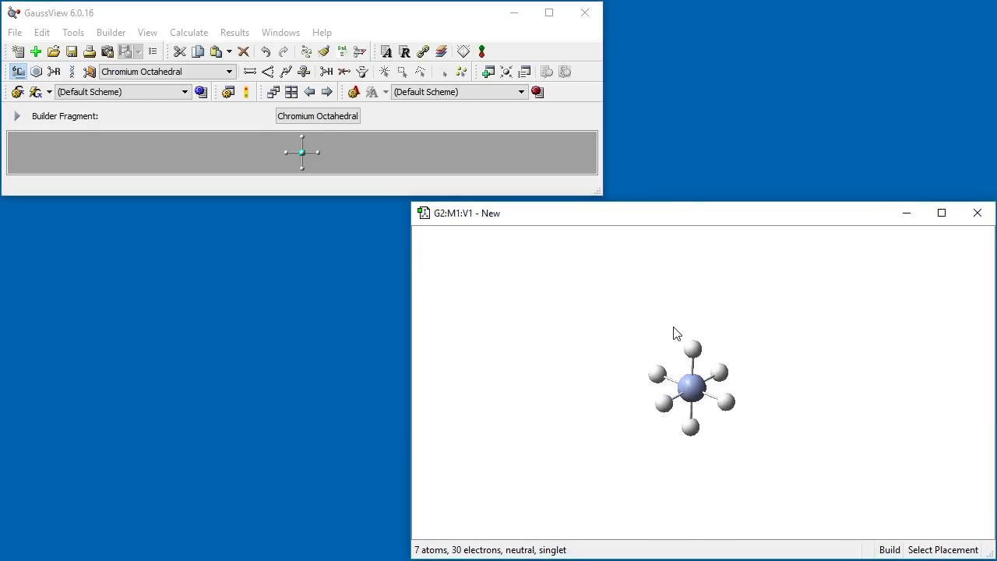
Enable point group symmetry for the chromium complex, constrain it to the Oh subgroup and always track point group symmetry.
click(72, 32)
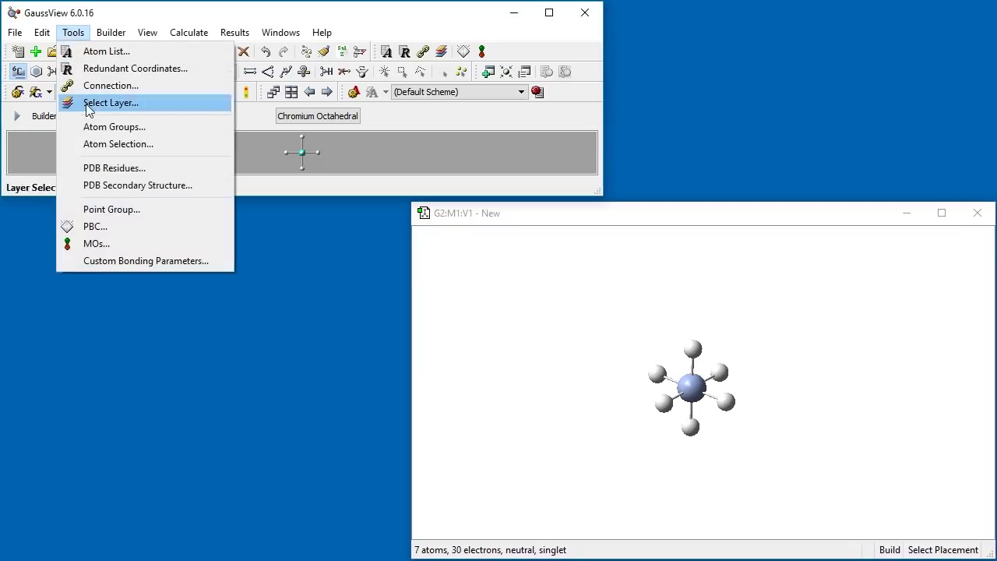
click(111, 210)
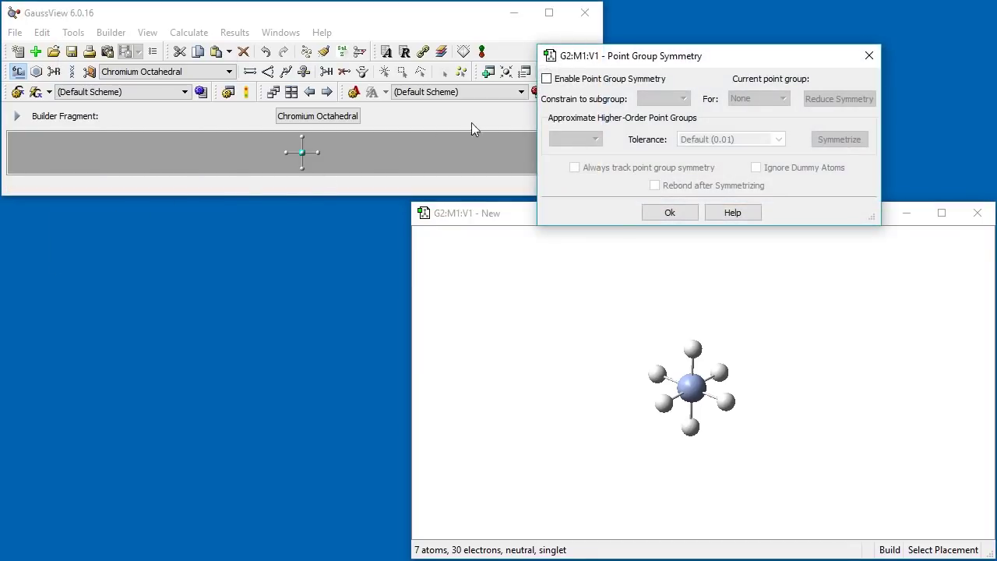
drag(637, 62, 711, 29)
click(682, 46)
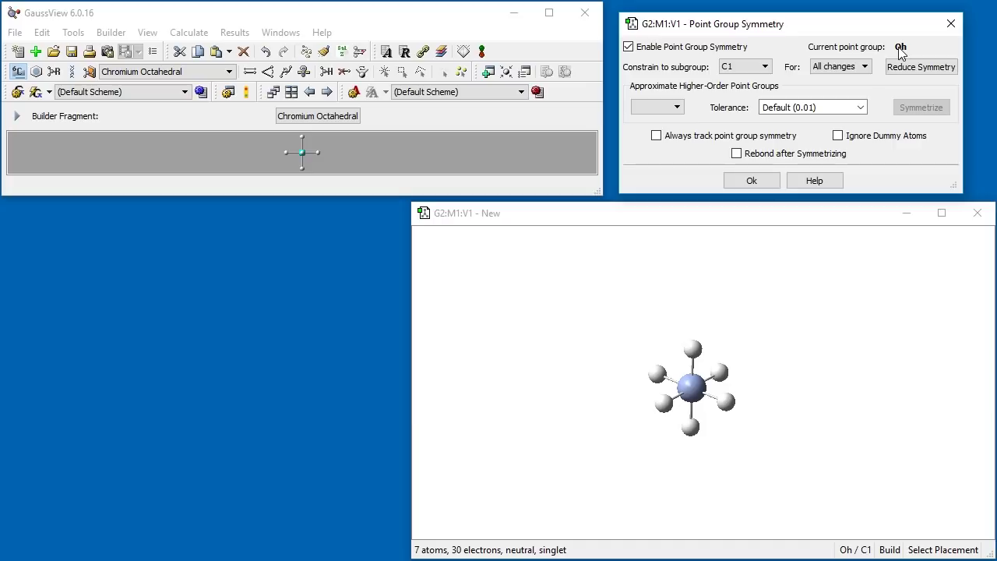
click(746, 67)
click(740, 79)
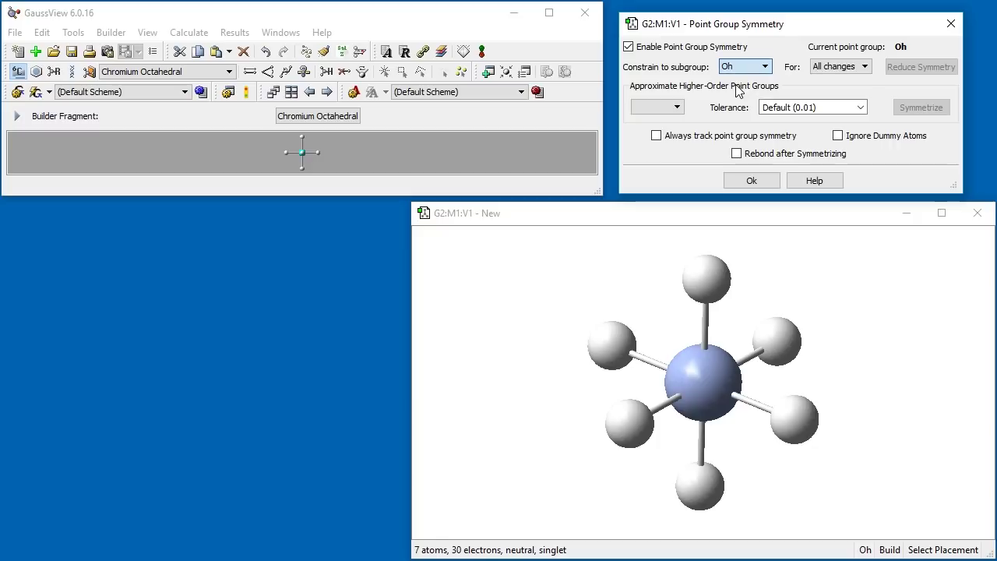
click(704, 136)
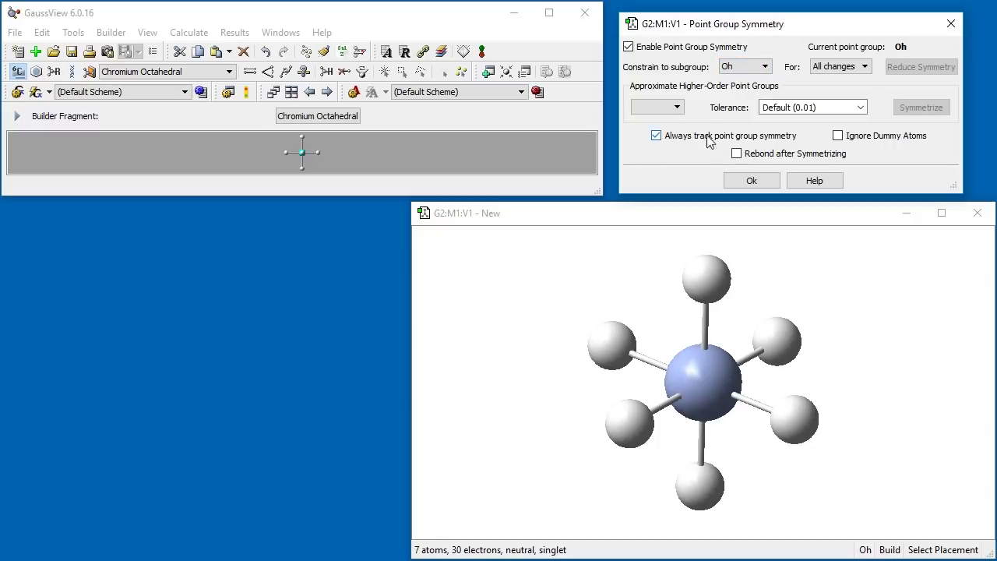
click(752, 181)
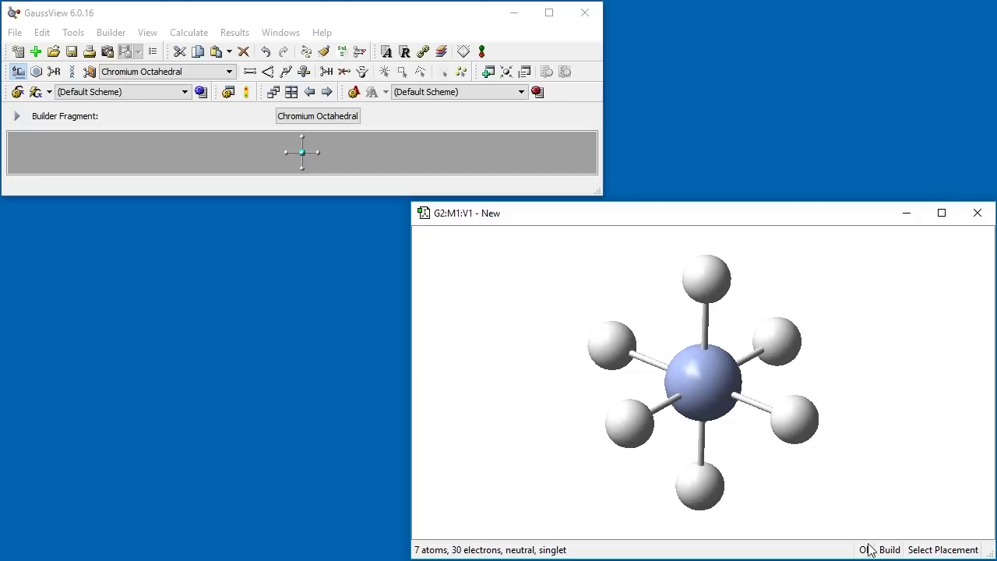
Replace the hydrogens of the octahedral chromium complex with carbonyl ligands and clean the structure.
scroll(591, 401, down, 5)
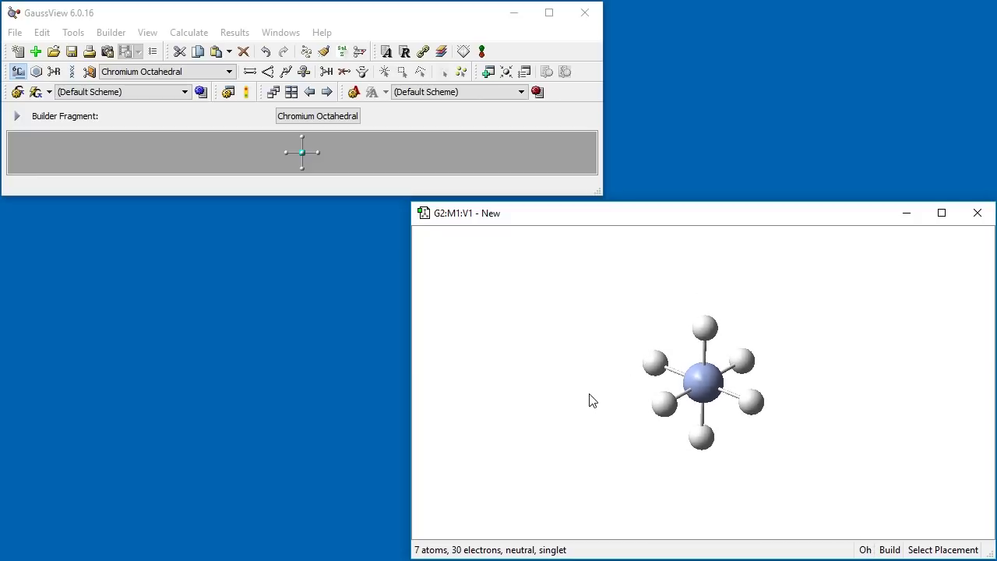
click(54, 70)
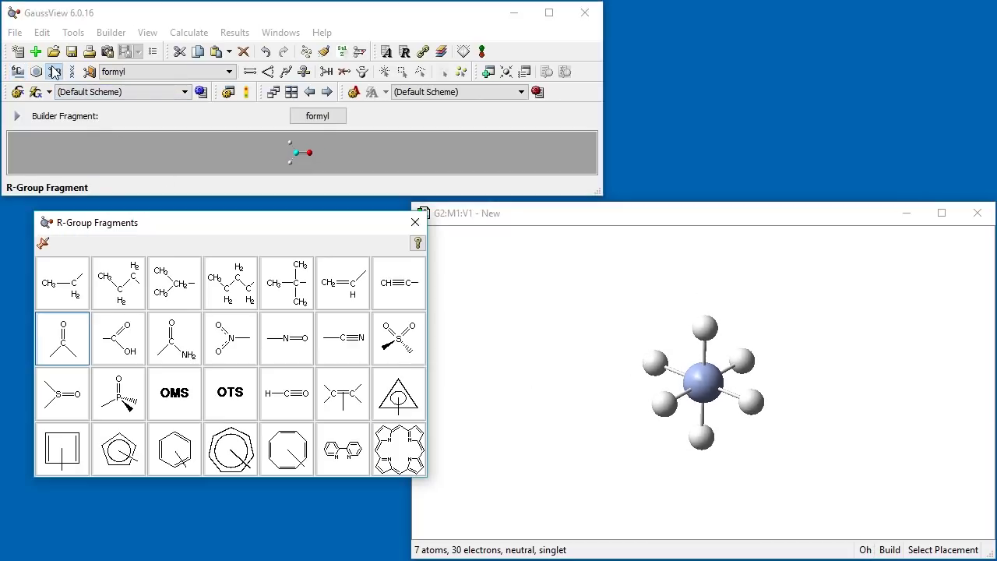
click(286, 393)
click(707, 330)
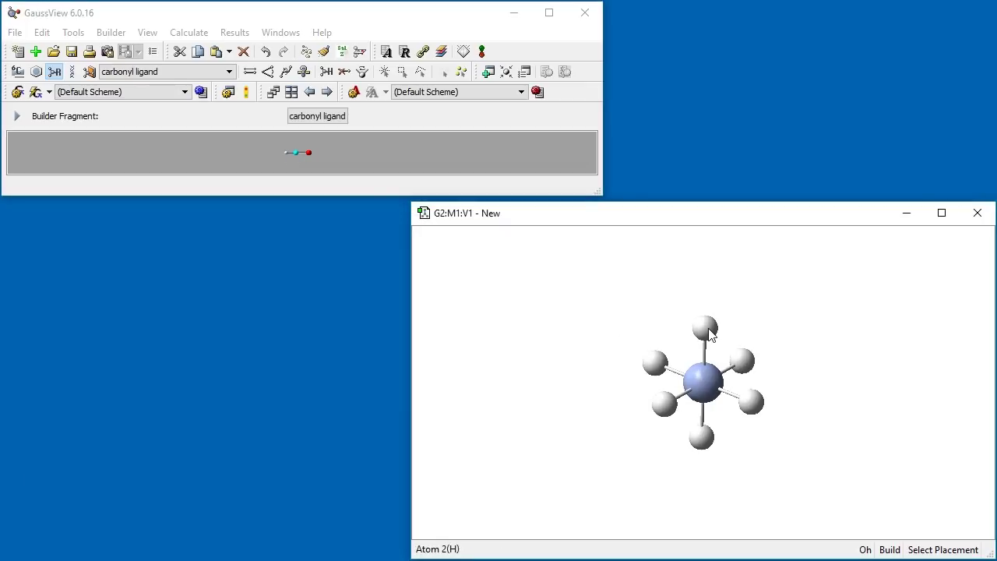
mouse_move(710, 335)
mouse_down()
mouse_move(725, 346)
mouse_move(718, 341)
mouse_up()
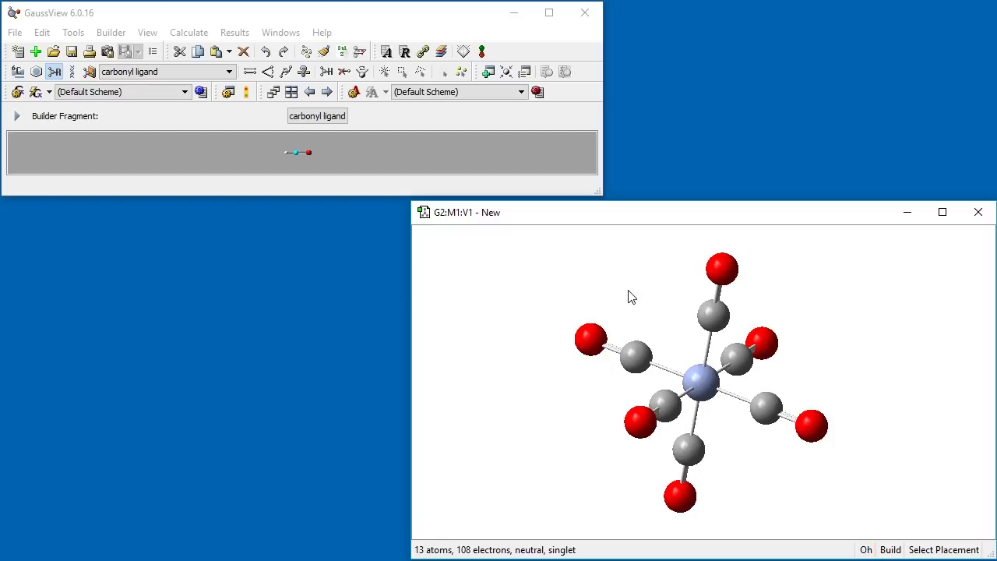
click(323, 50)
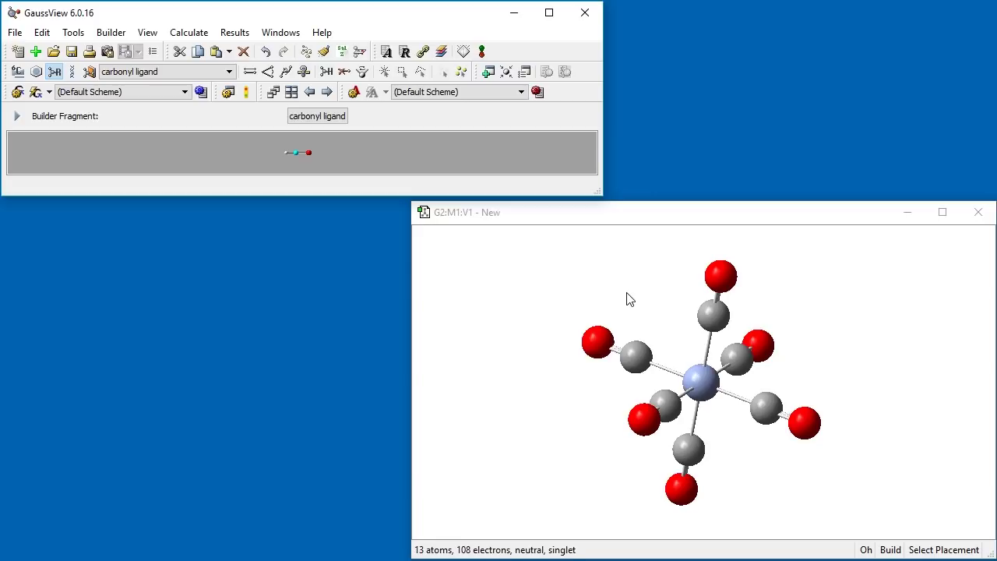
Create a new molecule and place an iron trigonal bipyramid fragment in it.
click(17, 53)
click(17, 72)
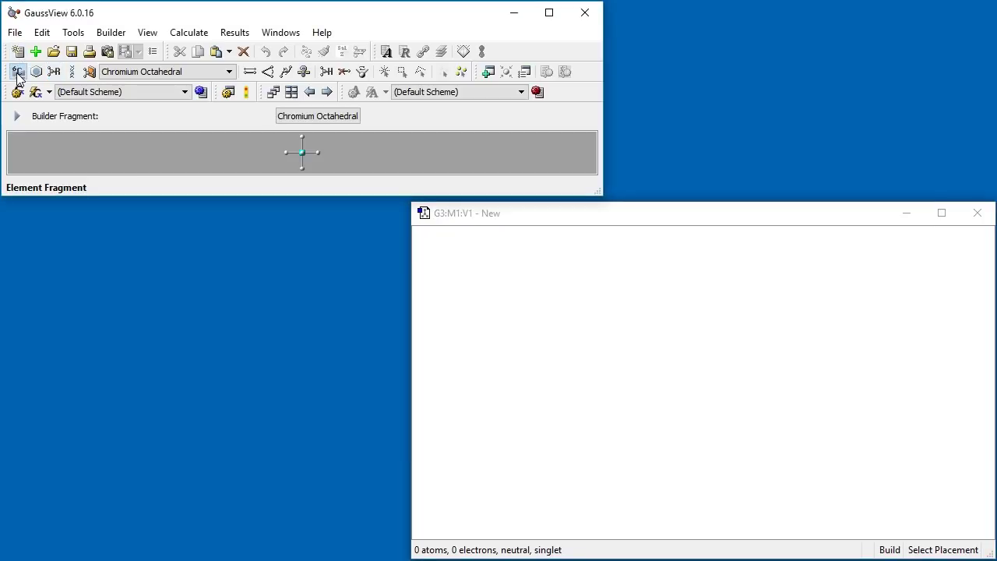
click(17, 72)
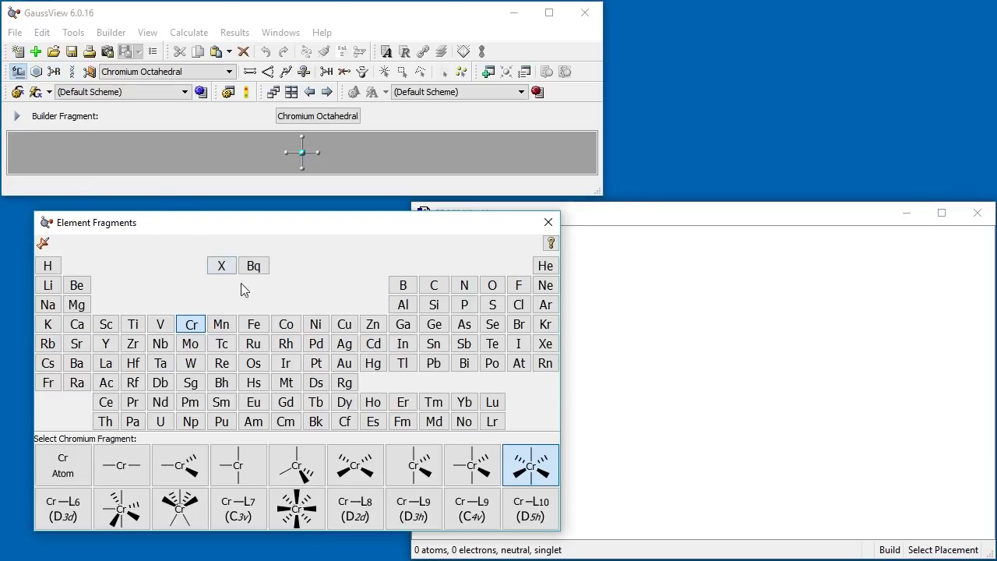
click(255, 324)
click(482, 472)
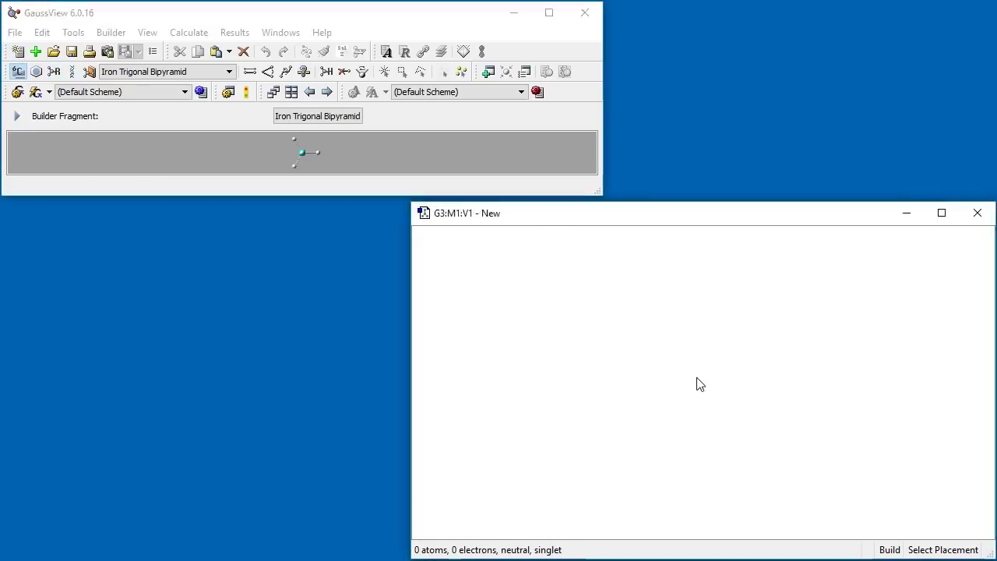
click(696, 379)
drag(697, 380, 696, 314)
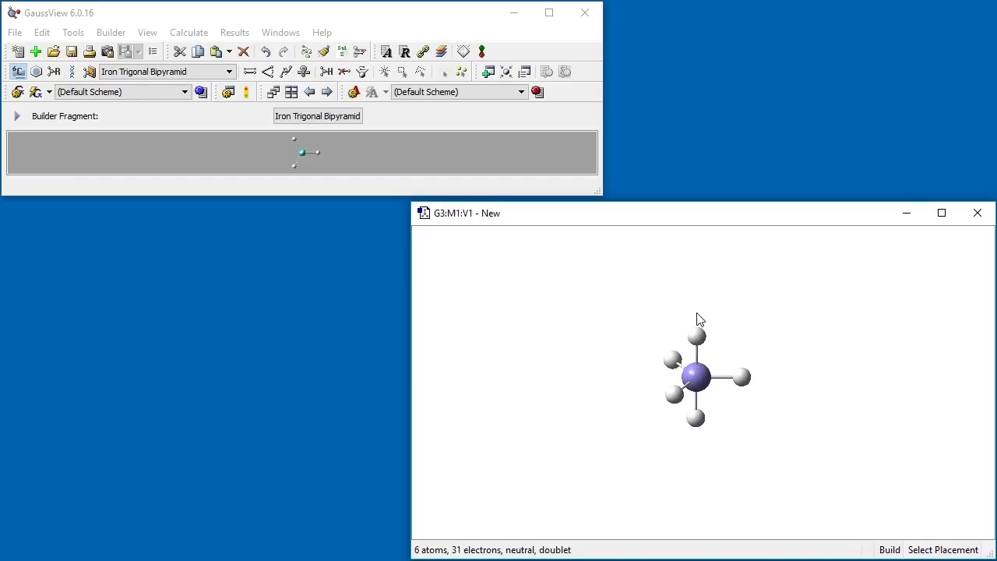
Enable point group symmetry for the iron complex, constrain it to the D3h subgroup and always track point group symmetry.
click(73, 31)
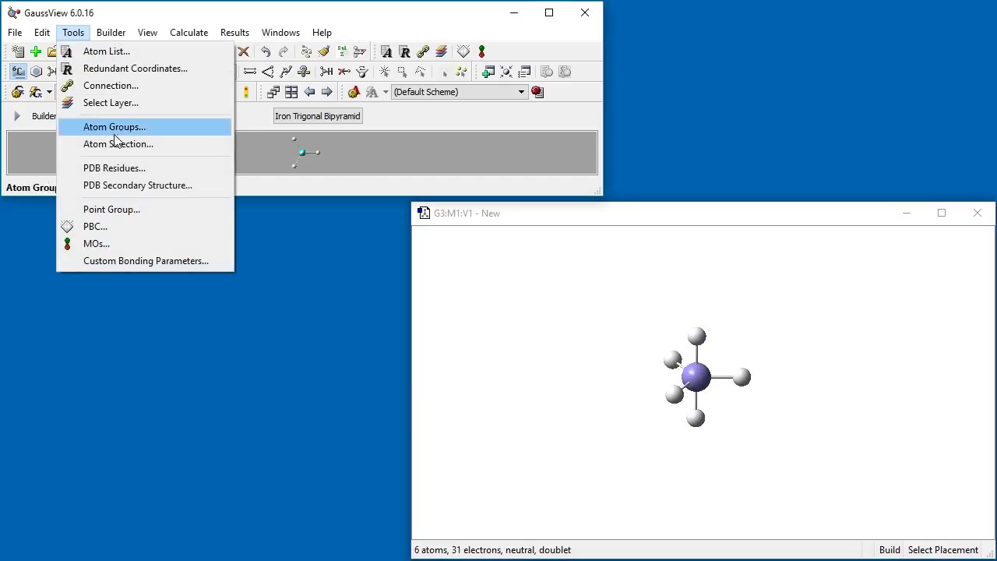
click(123, 210)
drag(655, 61, 739, 33)
click(643, 50)
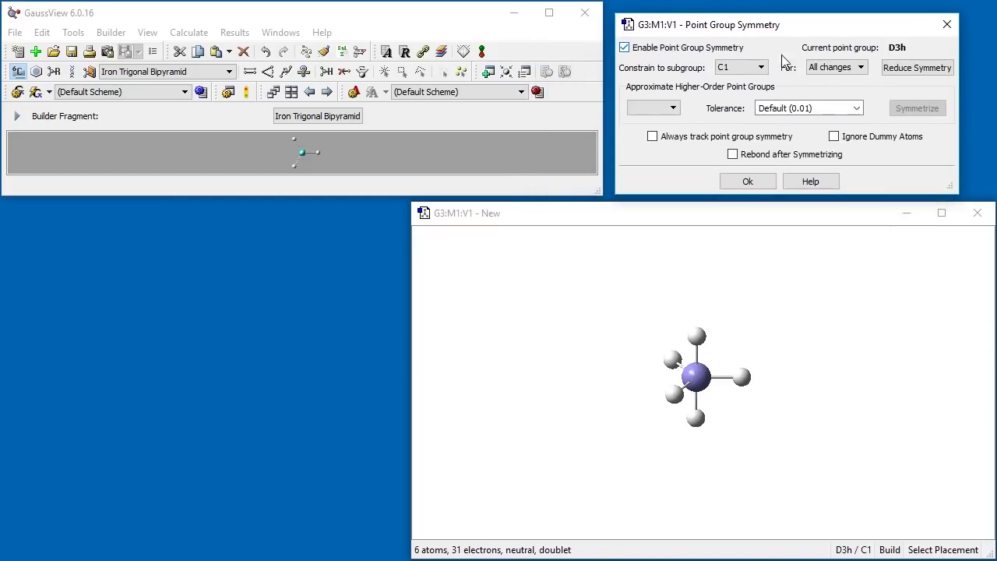
click(740, 68)
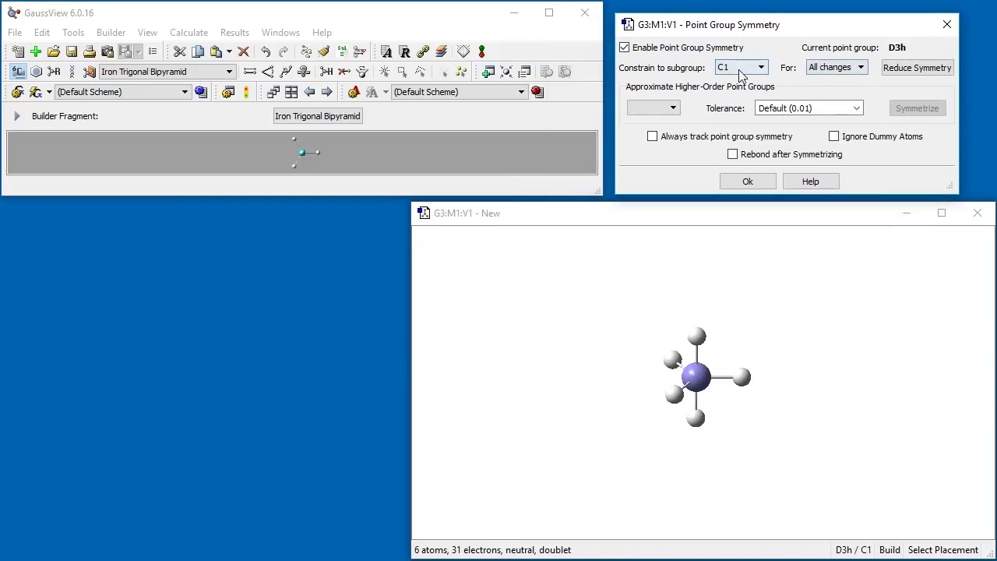
click(737, 81)
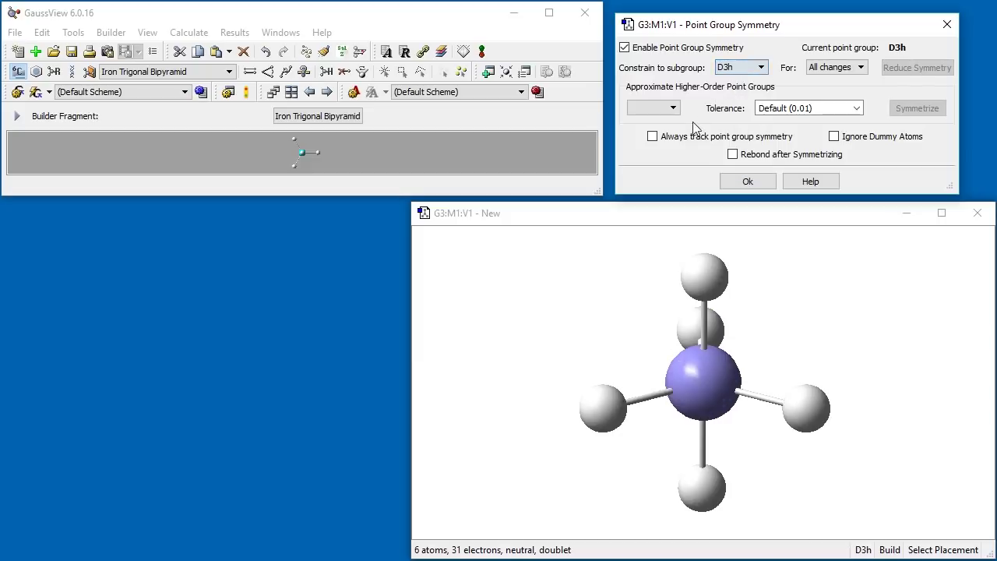
click(666, 138)
click(726, 181)
Replace the axial and equatorial hydrogens of the iron complex with carbonyl ligands.
scroll(730, 385, down, 2)
drag(730, 385, 752, 396)
click(54, 72)
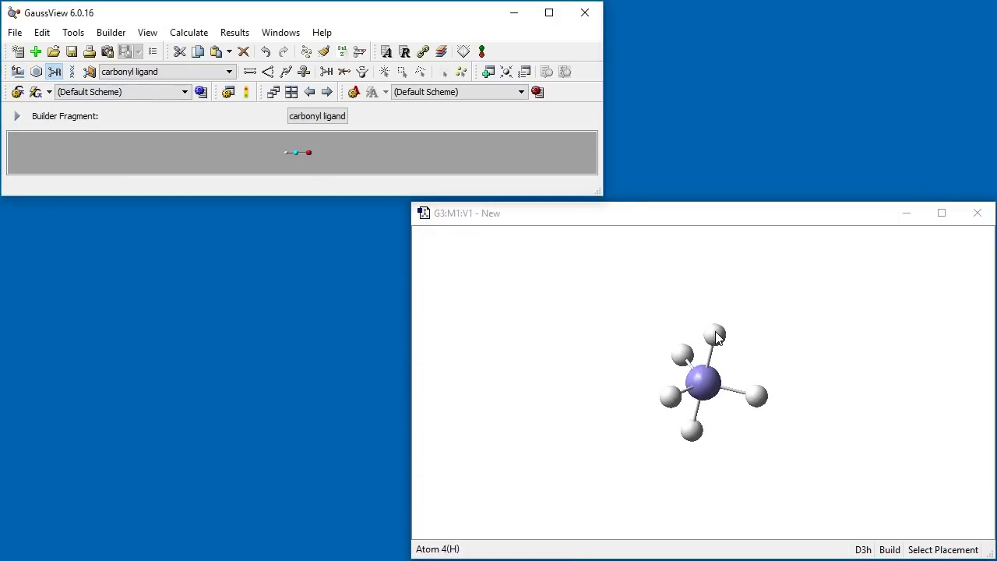
click(717, 336)
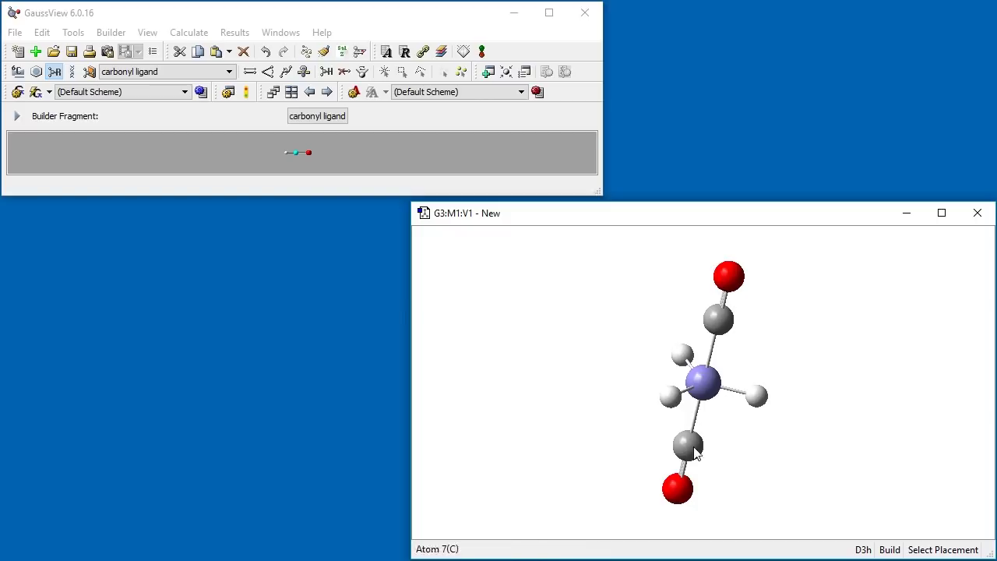
click(760, 400)
drag(774, 402, 736, 409)
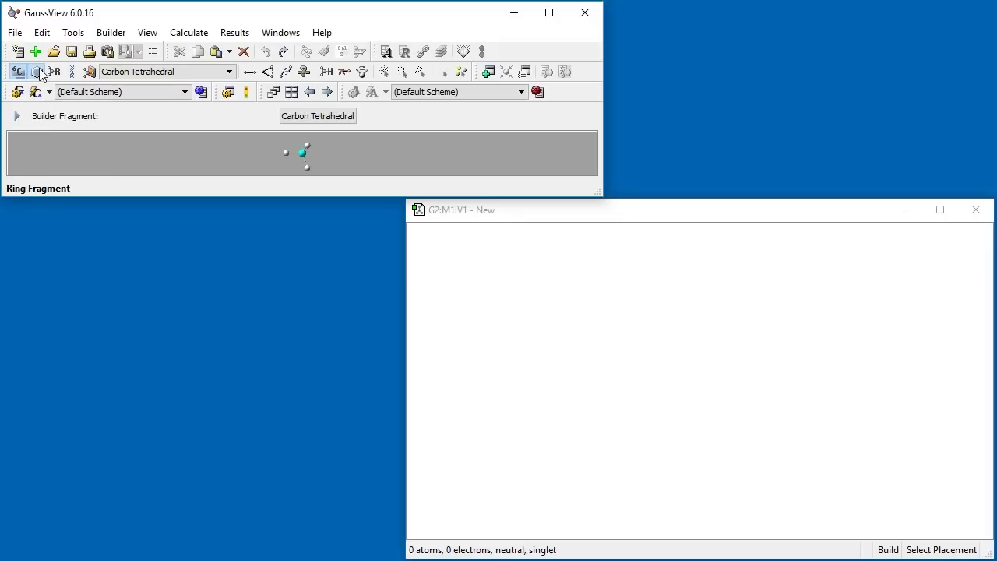
Place a benzene ring fragment in the empty molecule view.
click(36, 71)
click(78, 250)
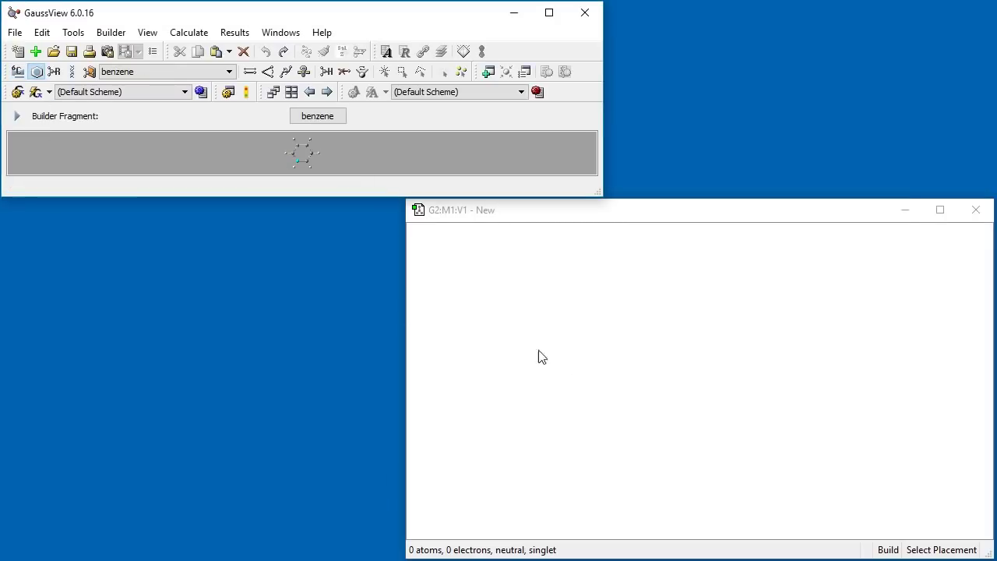
click(681, 416)
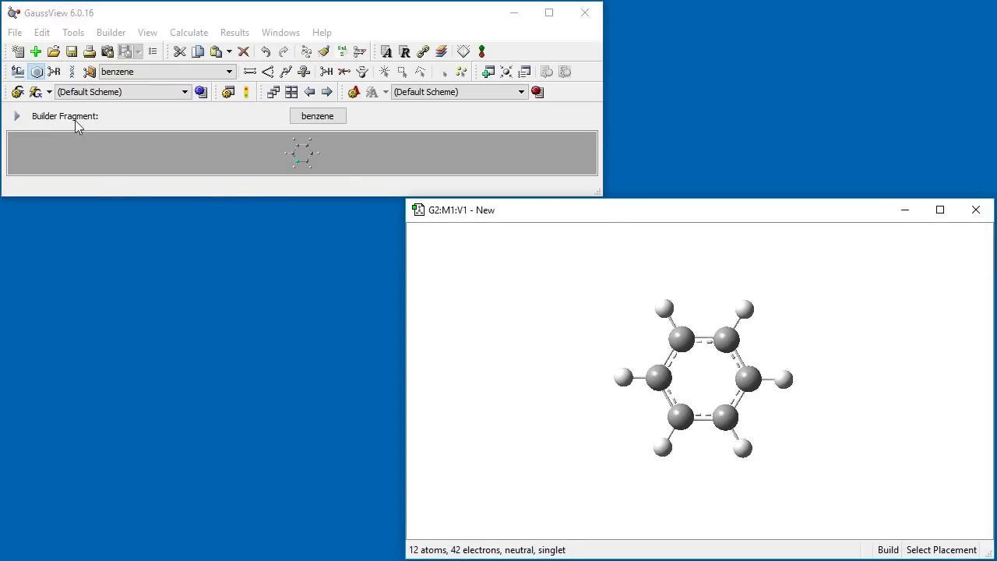
Replace one hydrogen of the benzene ring with a chlorine atom.
click(17, 70)
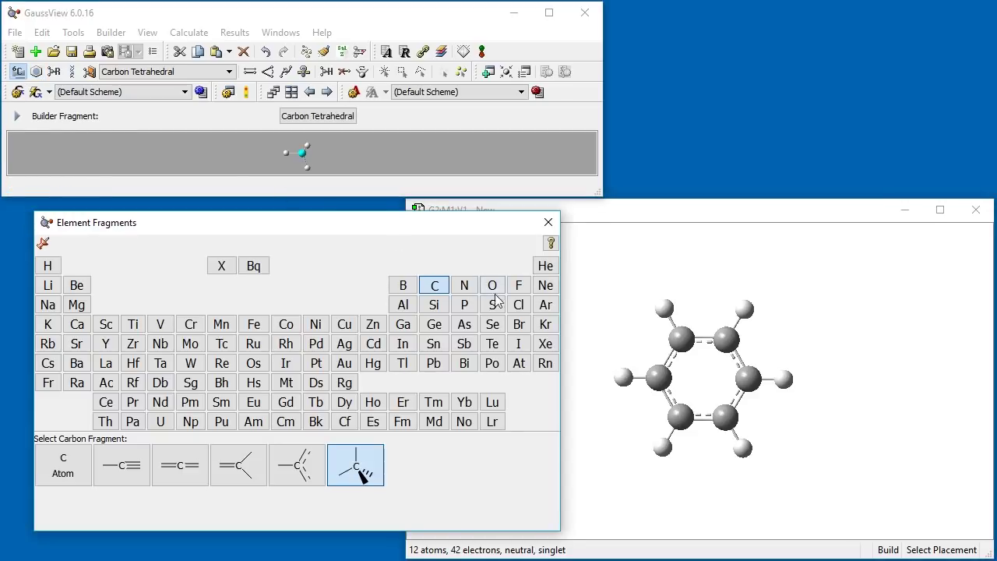
click(518, 304)
double_click(62, 464)
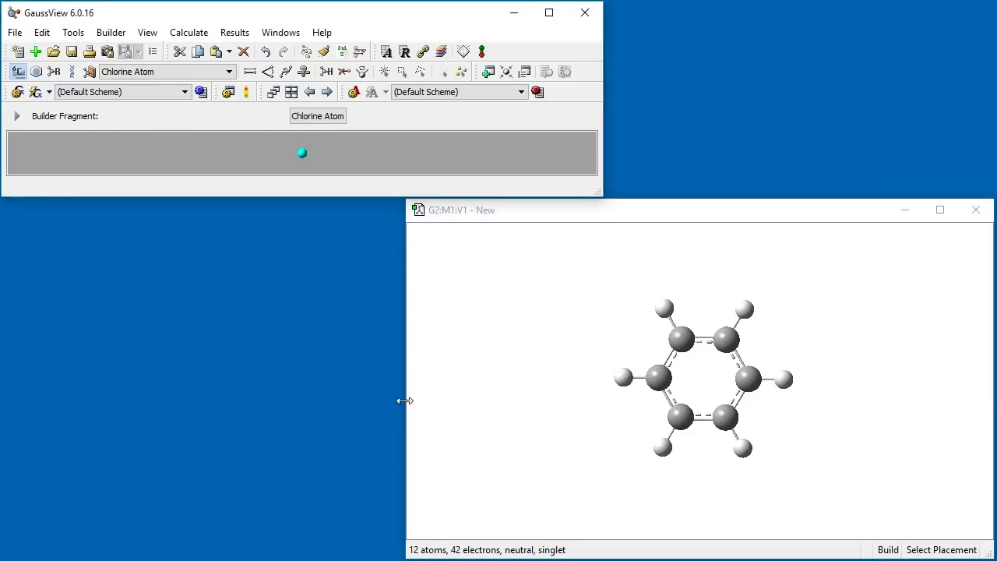
click(663, 309)
middle_drag(680, 323, 543, 341)
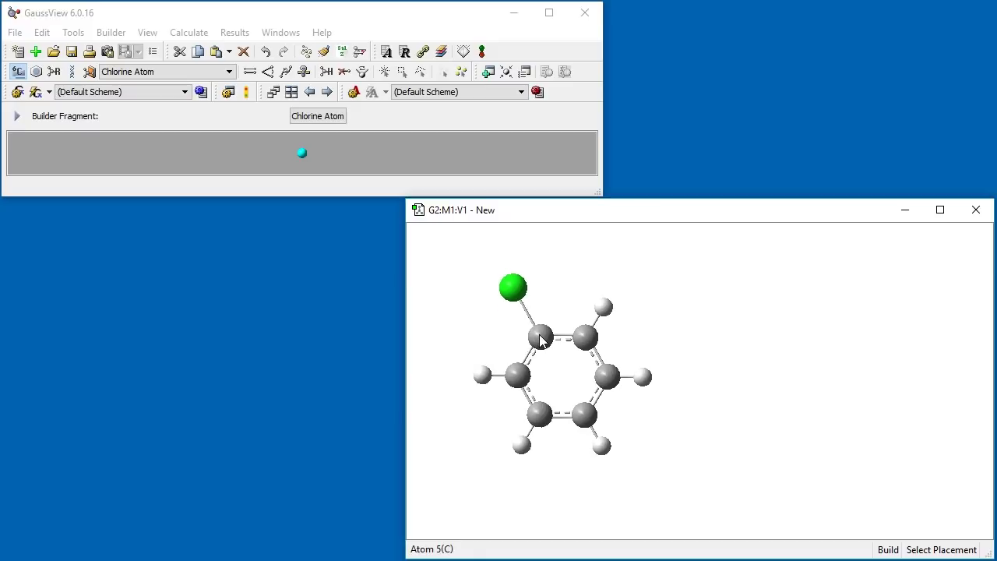
Duplicate the whole chlorobenzene in the same view and align the copy beside the original, with one facing hydrogen of each ring overlapping.
key(ctrl+a)
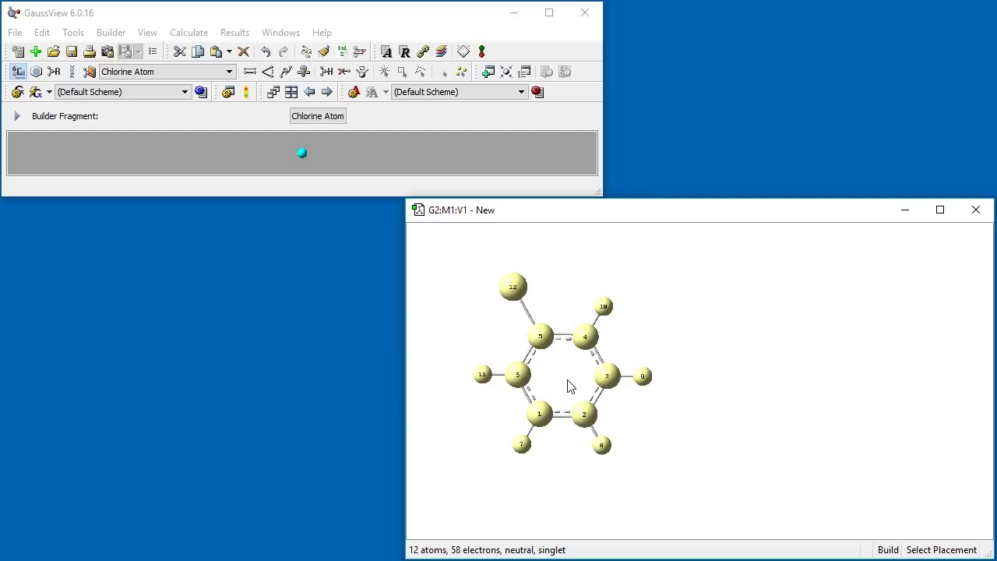
key(ctrl+c)
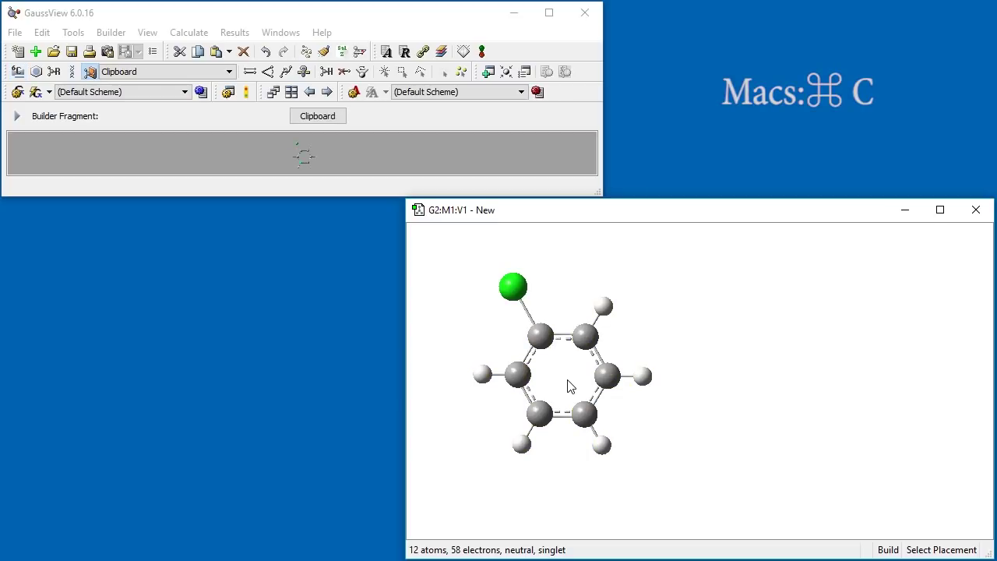
drag(350, 196, 330, 197)
click(745, 379)
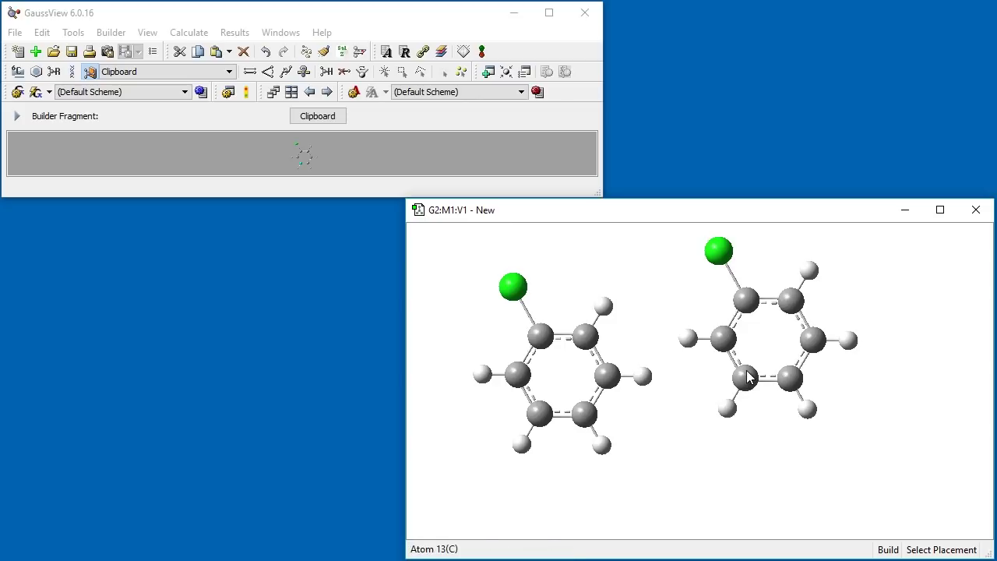
alt+shift+drag(725, 347, 537, 397)
alt+shift+drag(814, 371, 773, 380)
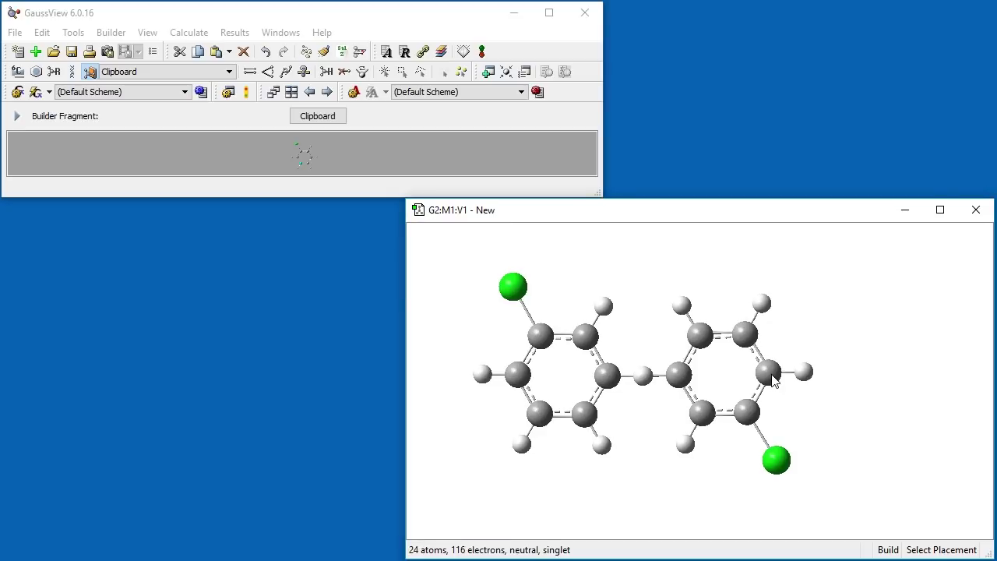
Delete the two overlapping hydrogens between the chlorobenzene rings.
click(345, 75)
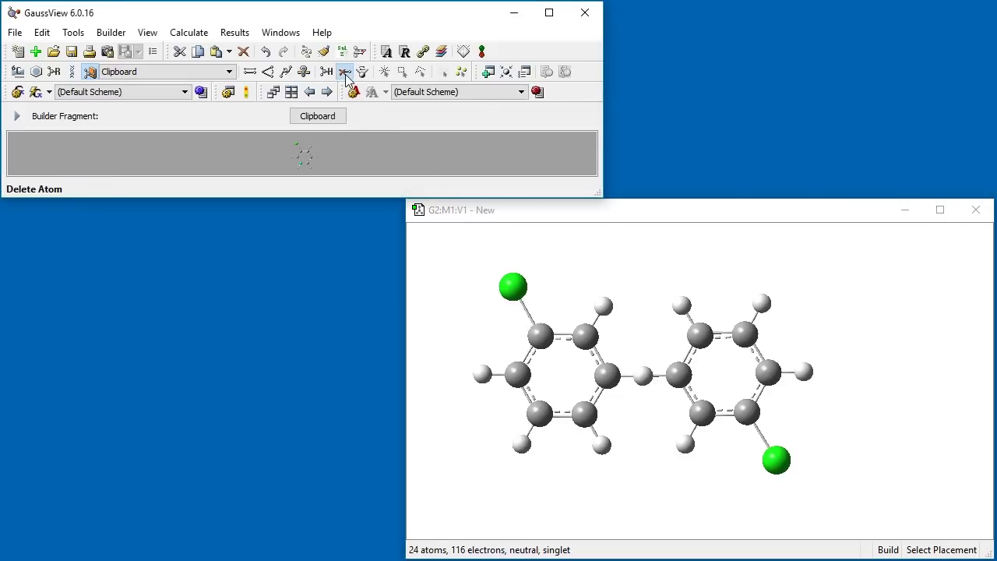
click(643, 378)
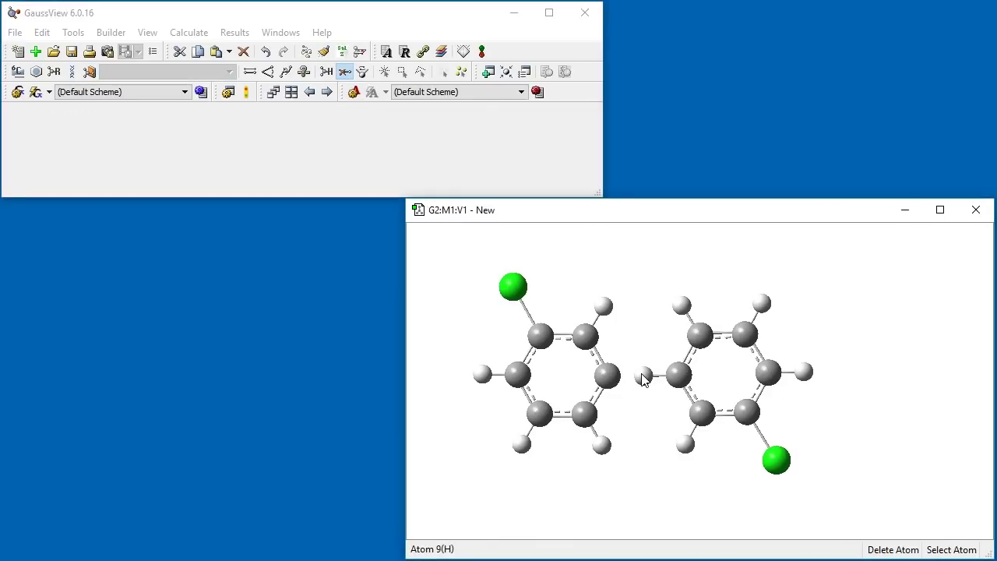
click(643, 379)
Join the two facing ring carbons with a single bond and clean the structure.
click(250, 72)
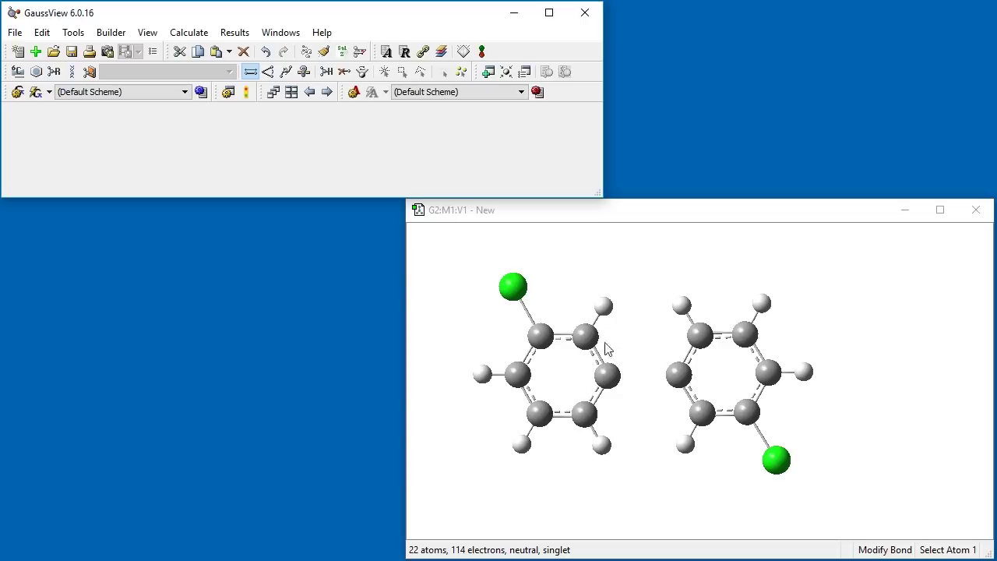
click(607, 376)
click(679, 375)
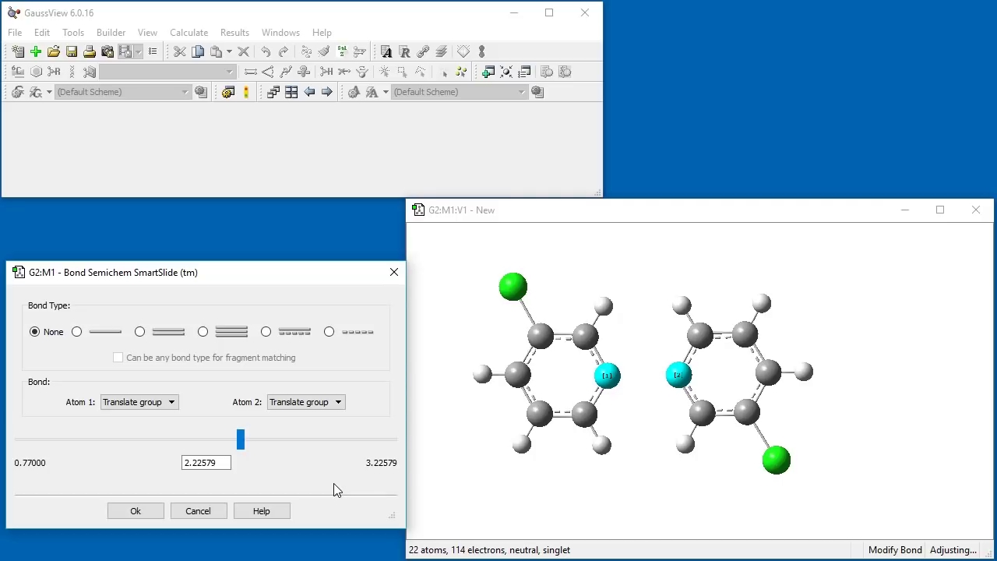
click(81, 332)
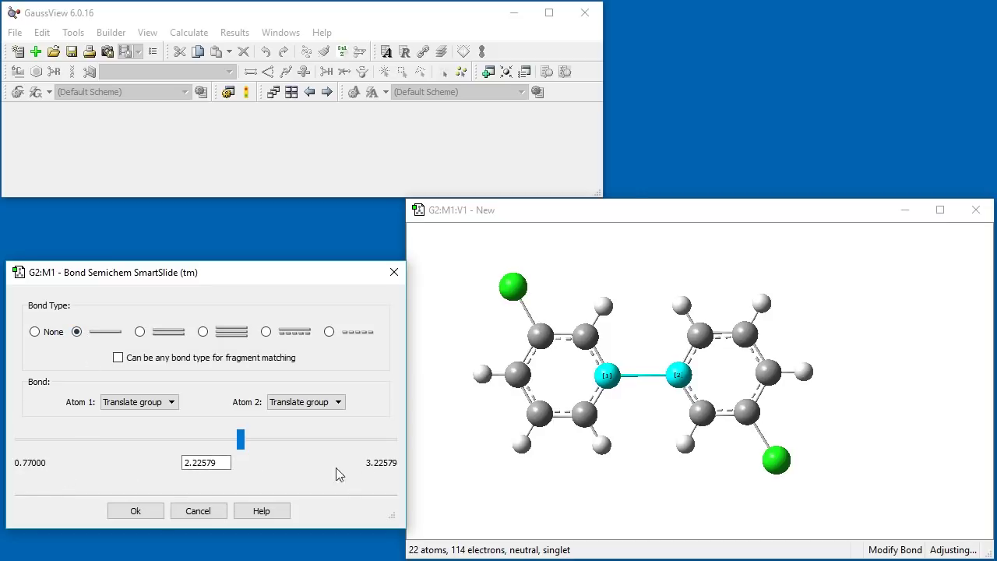
click(149, 512)
click(323, 51)
Set the dihedral between the two chlorinated rings to about -134.6, with atom 1 fixed and atom 4 rotating groups.
drag(663, 327, 810, 373)
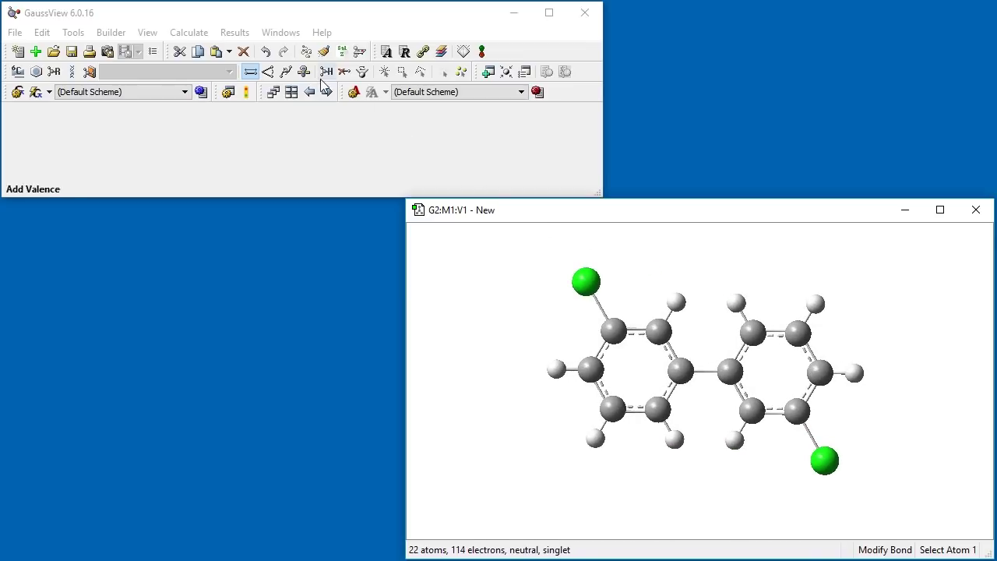
click(286, 70)
click(658, 331)
click(678, 373)
click(730, 371)
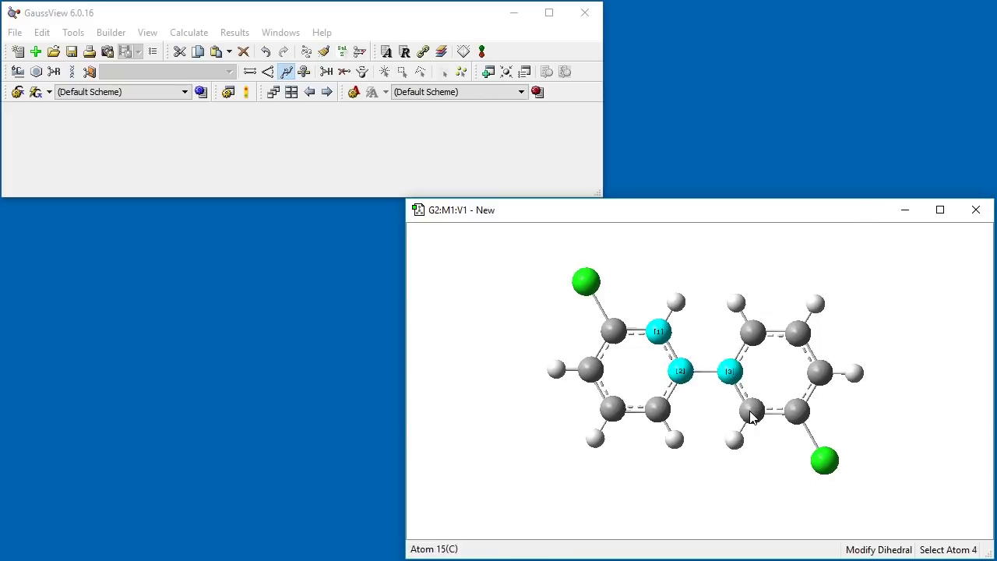
click(750, 415)
drag(696, 19, 793, 18)
click(761, 70)
click(733, 112)
drag(665, 115, 698, 114)
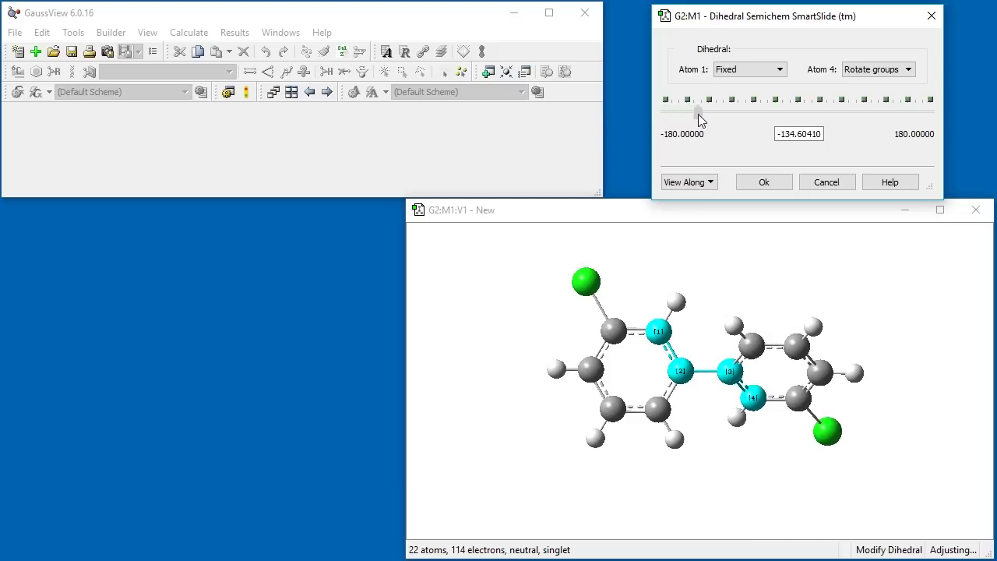
click(774, 183)
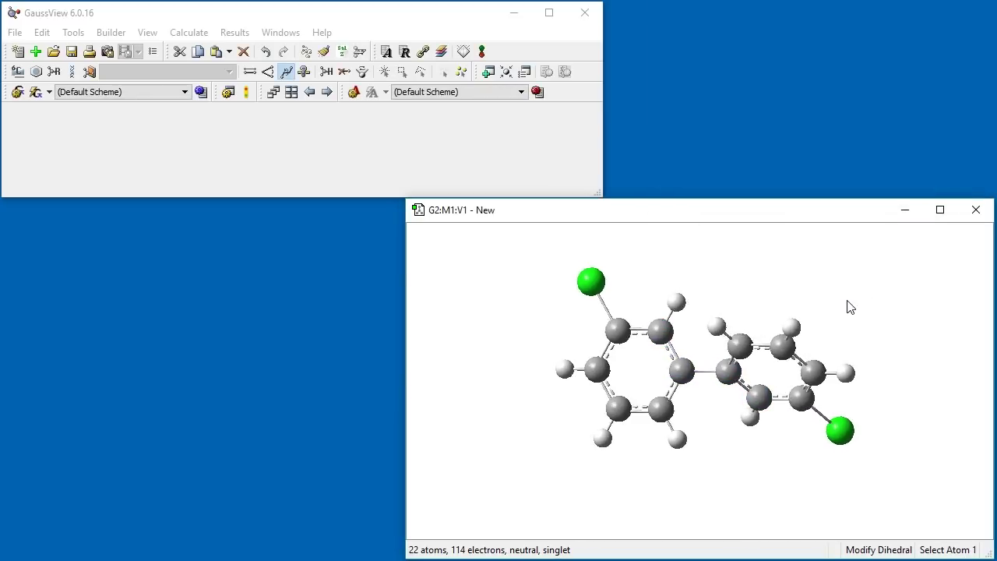
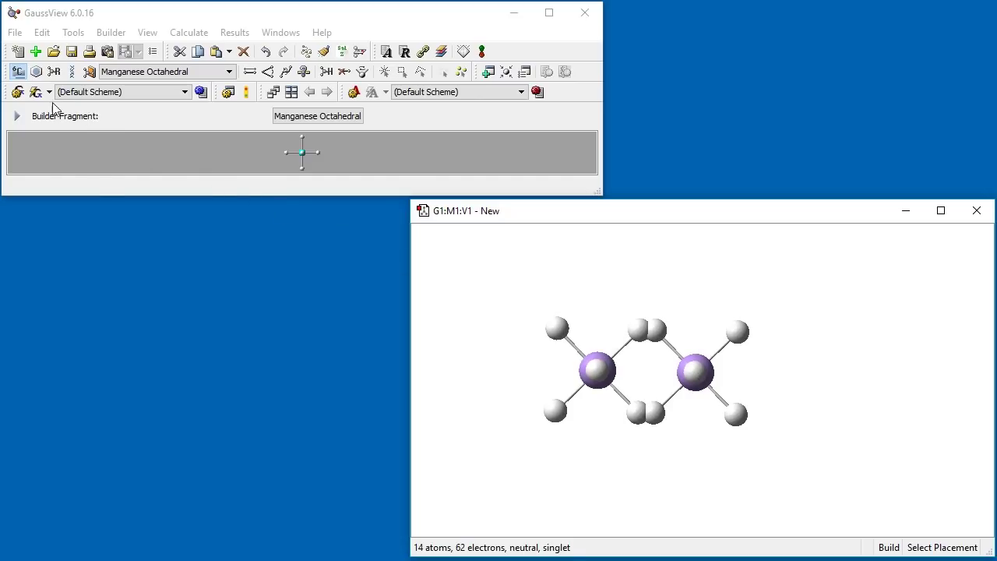
Replace the left manganese's upper inner hydrogen and the right manganese's lower inner hydrogen with oxygen atoms.
click(21, 74)
click(493, 285)
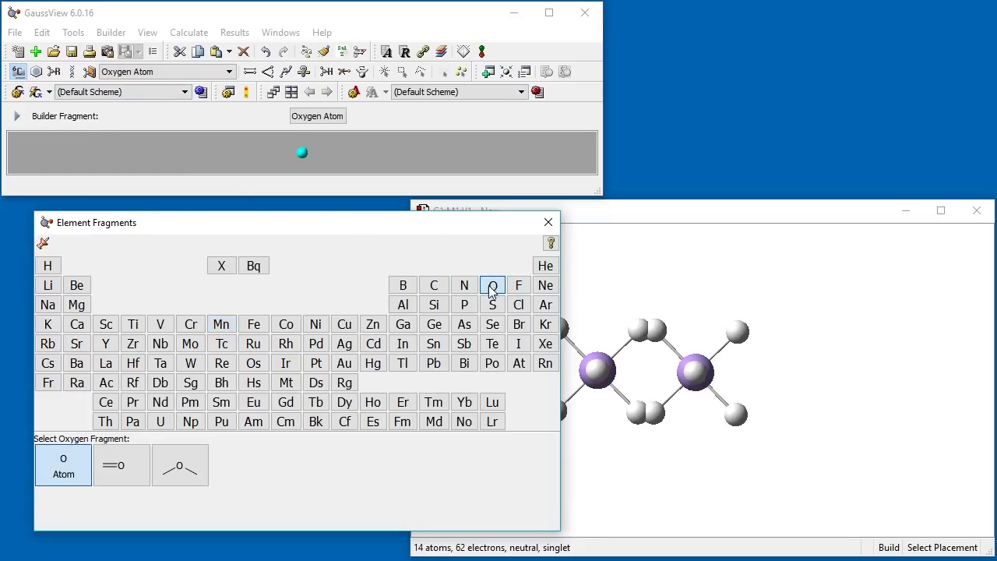
click(67, 471)
click(642, 334)
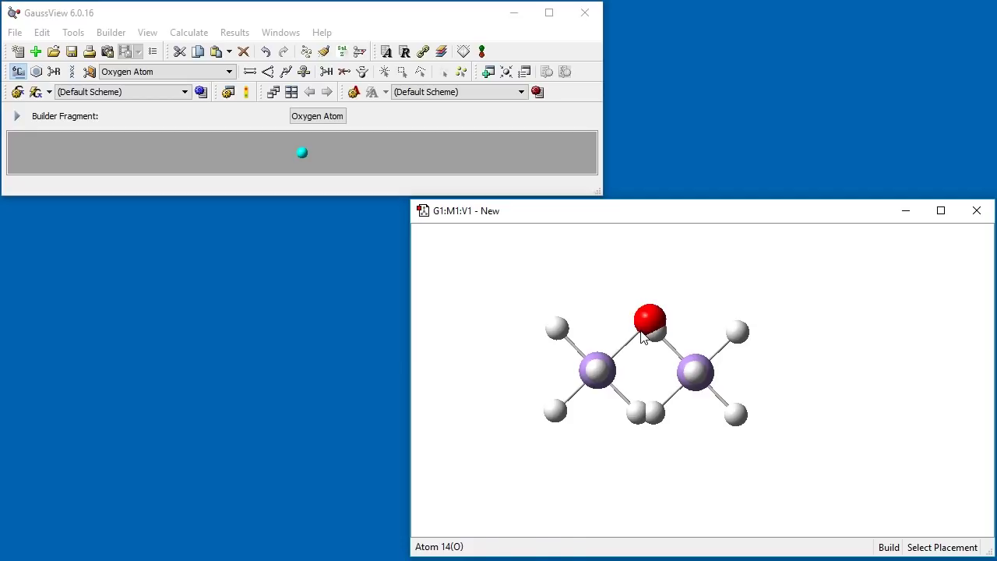
click(654, 417)
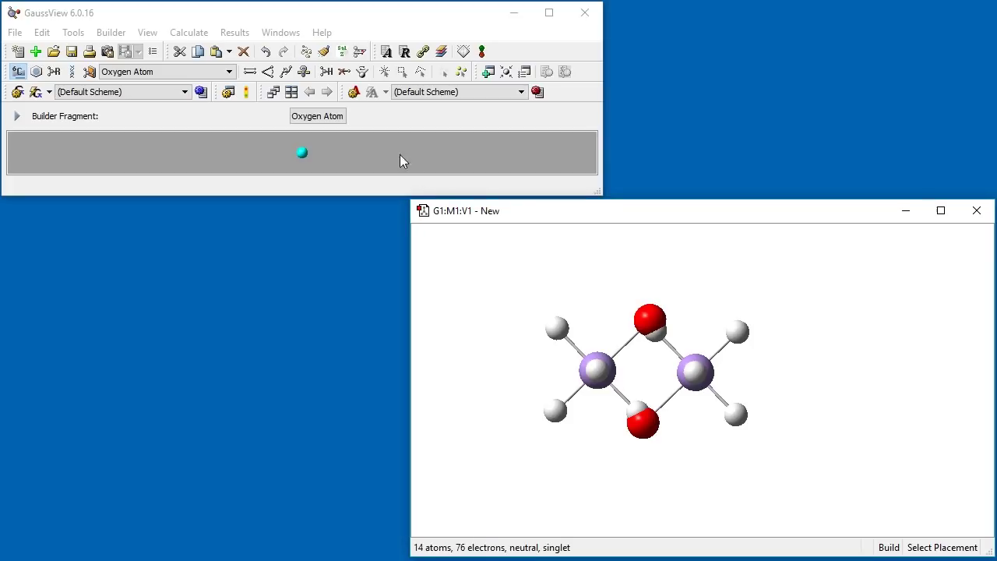
Delete the two remaining inner hydrogens between the manganese centers, beside the two oxygens.
click(344, 71)
click(639, 405)
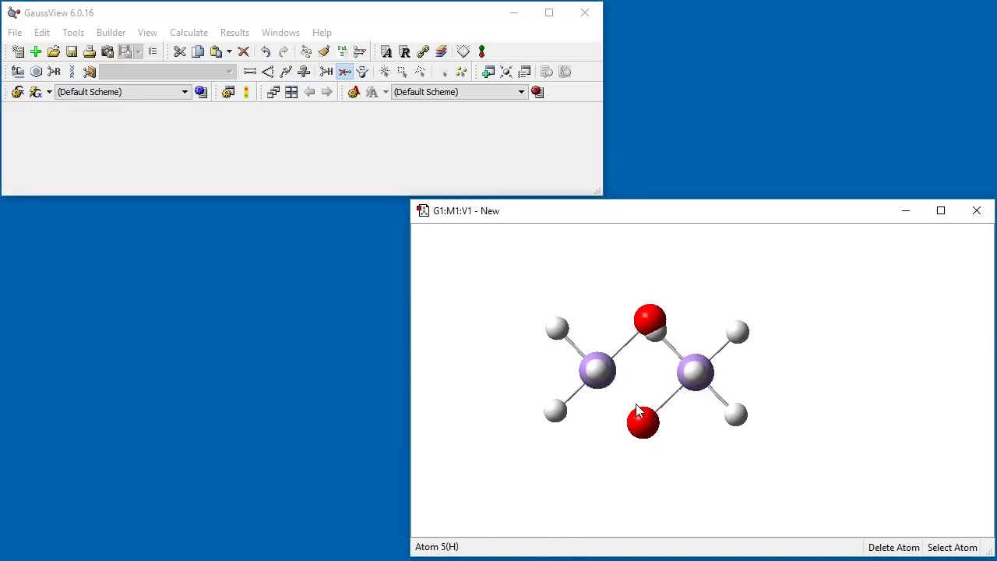
click(661, 340)
Join the right manganese to the upper oxygen and the left manganese to the lower oxygen with single bonds.
click(250, 71)
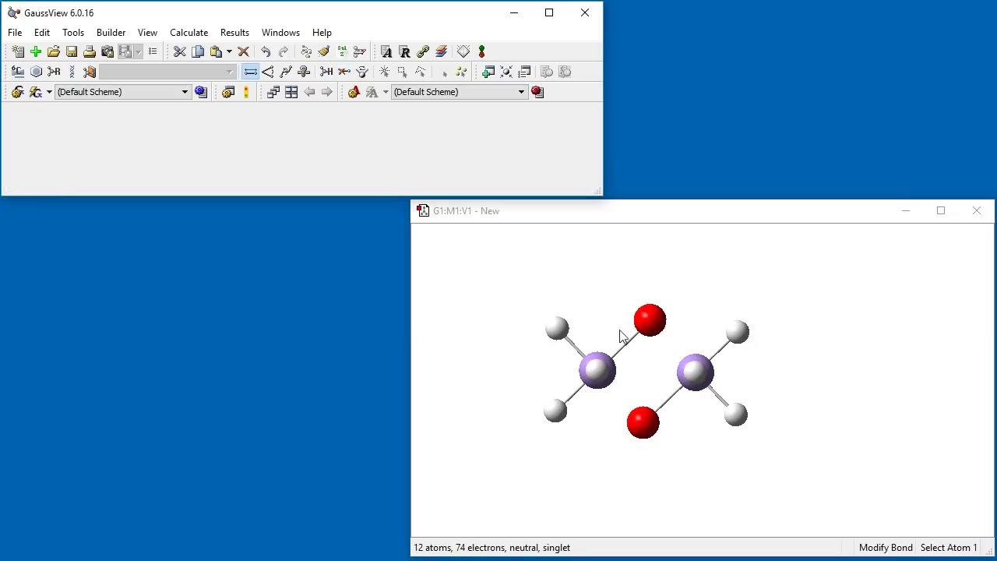
click(694, 383)
click(646, 319)
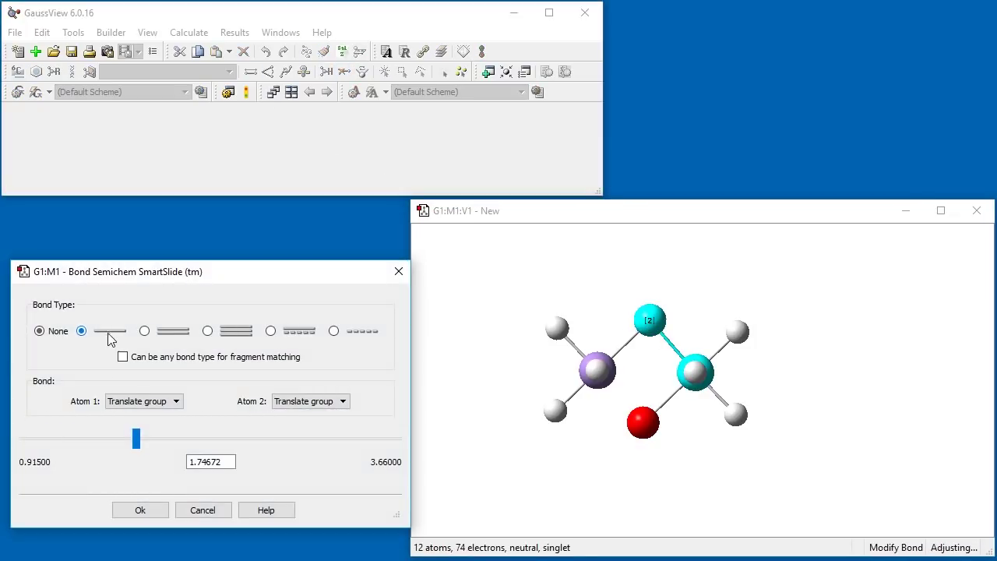
click(141, 509)
click(594, 388)
click(642, 425)
click(69, 315)
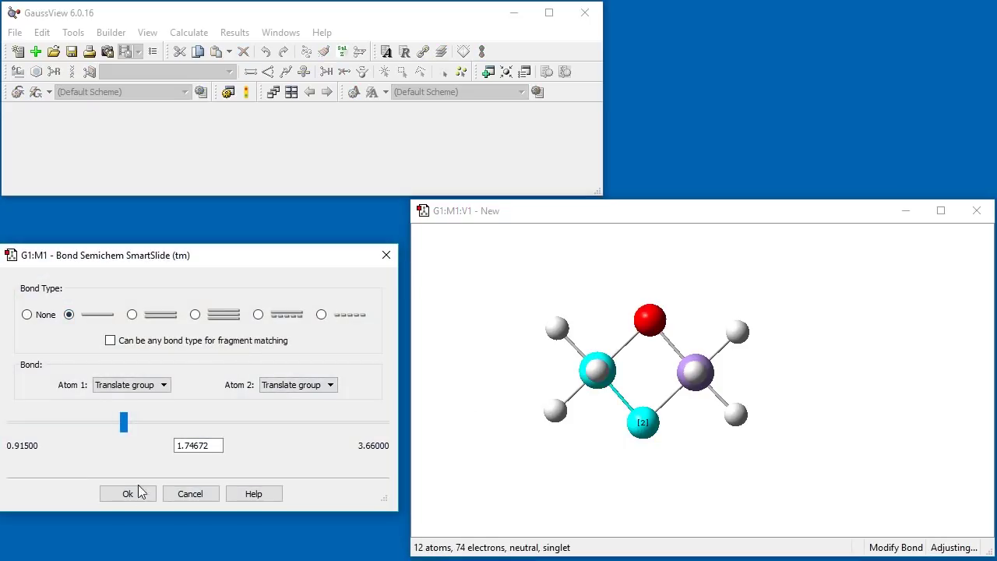
click(139, 493)
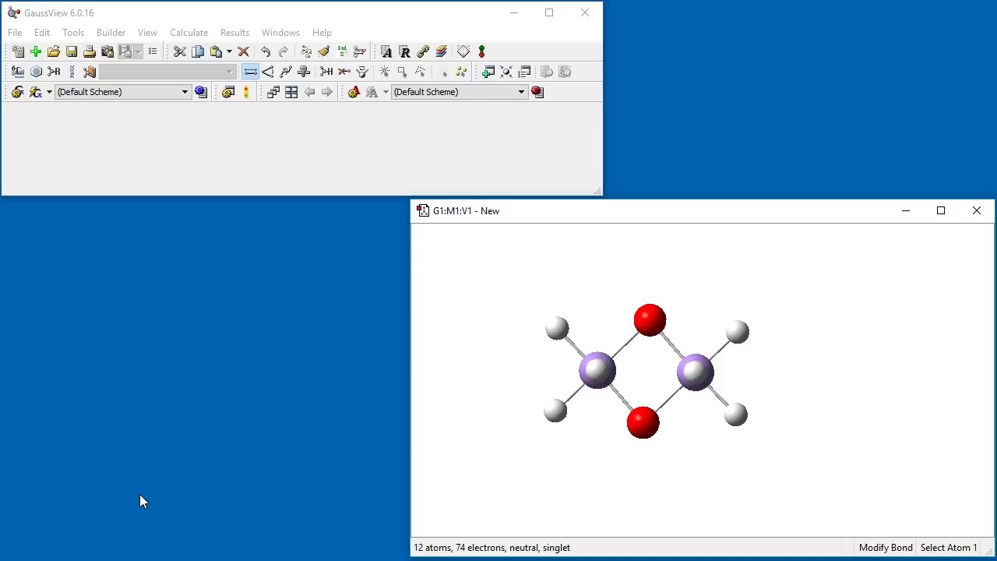
Enable point group symmetry and symmetrize the dimanganese structure to D2h with the tolerance "Do you feel lucky? (1.0)".
click(73, 32)
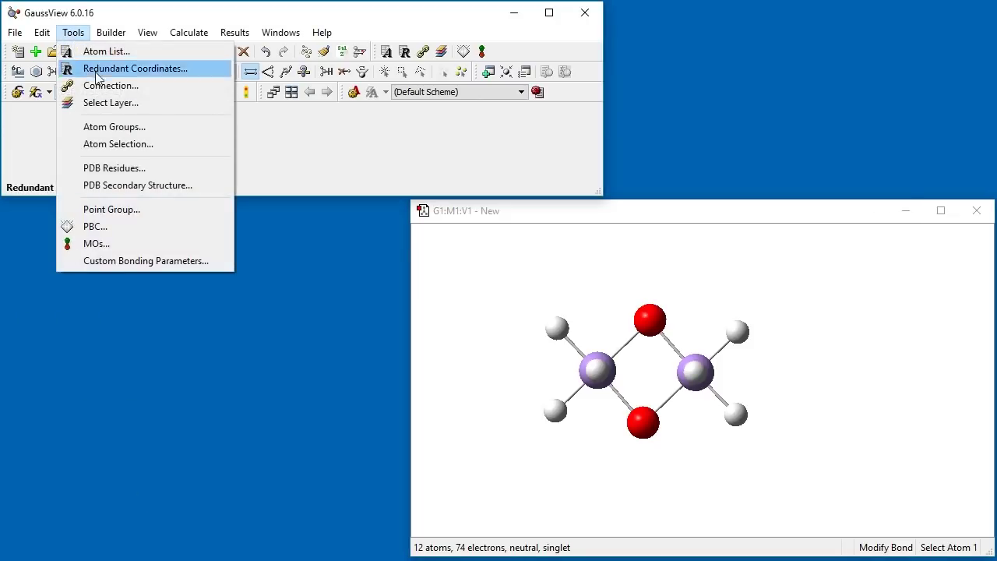
click(134, 209)
drag(694, 40, 804, 22)
click(650, 44)
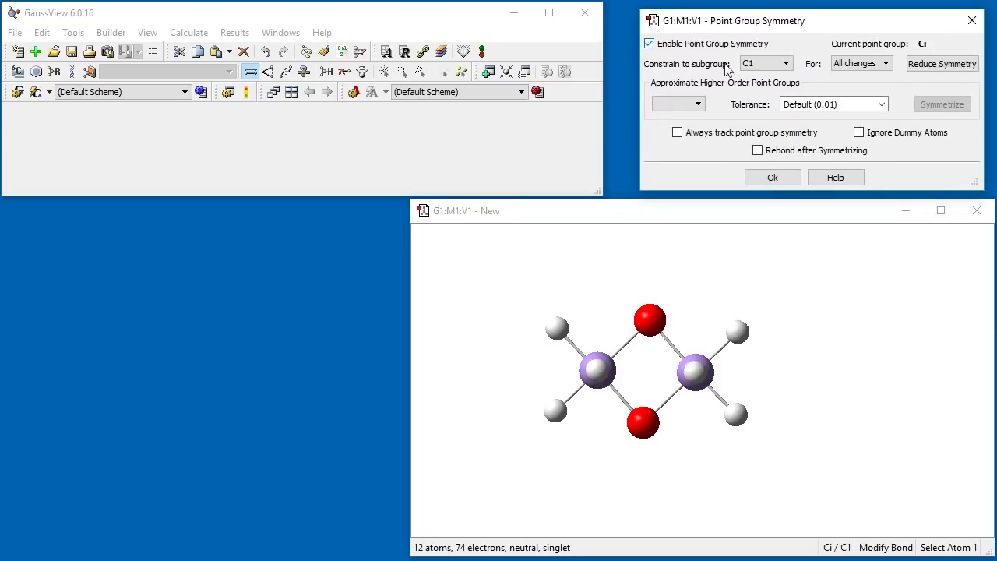
click(786, 64)
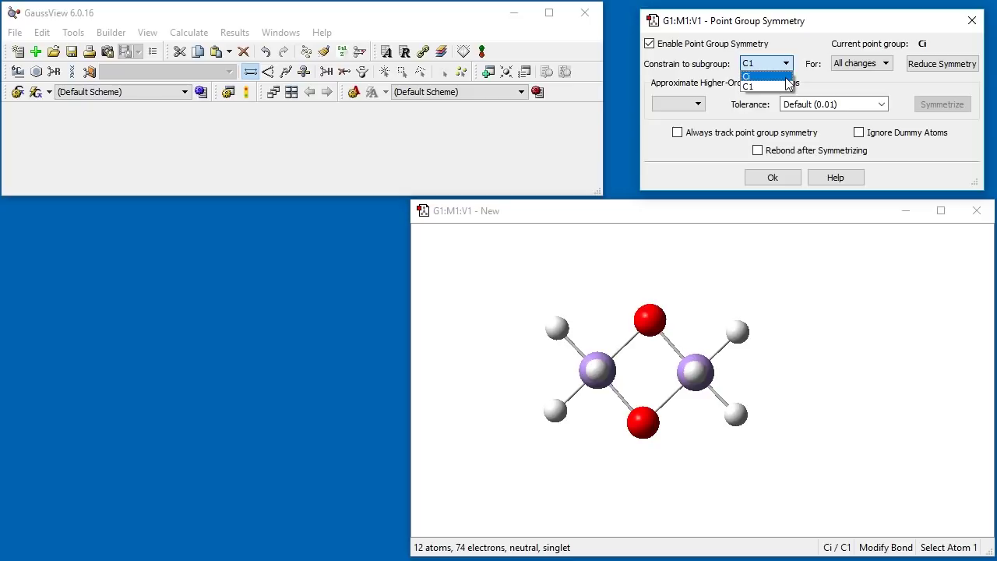
click(844, 92)
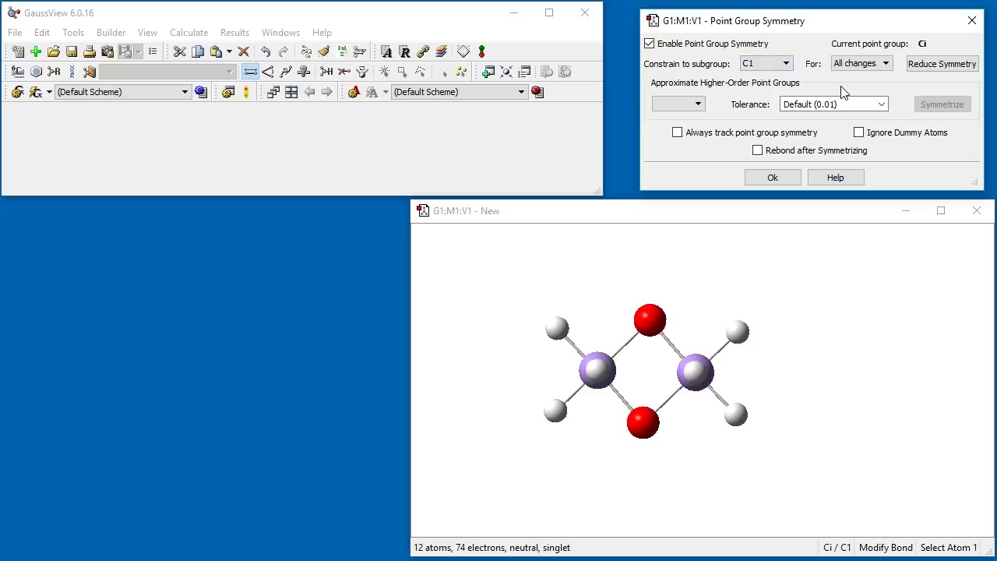
click(881, 104)
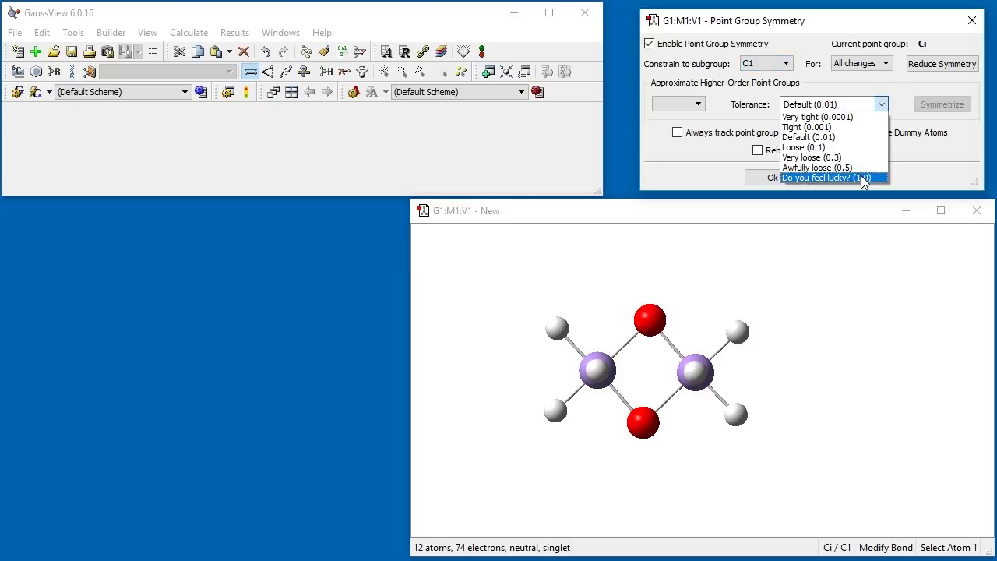
click(861, 180)
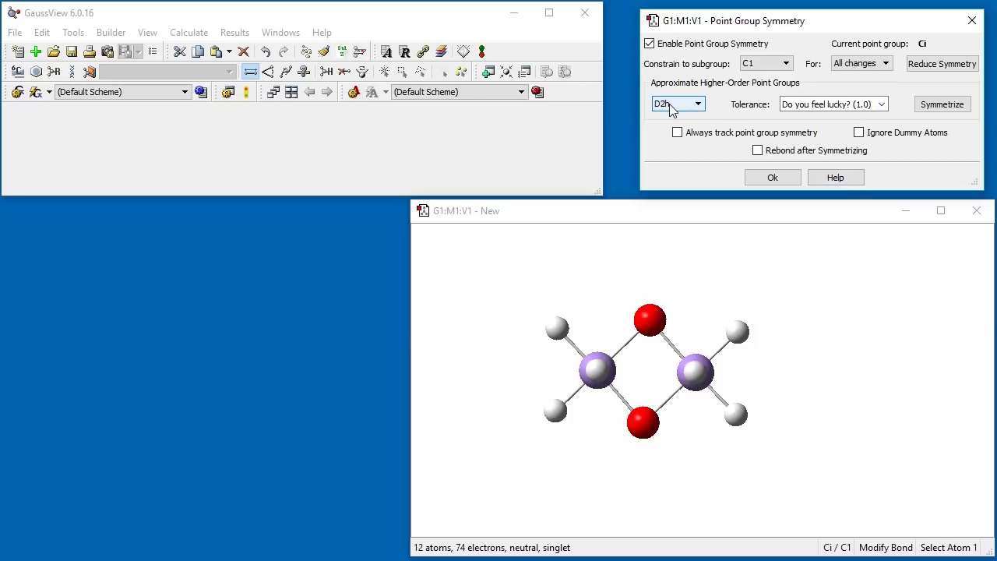
click(941, 109)
Constrain the structure to the D2h subgroup and turn on permanent tracking of point group symmetry.
click(777, 67)
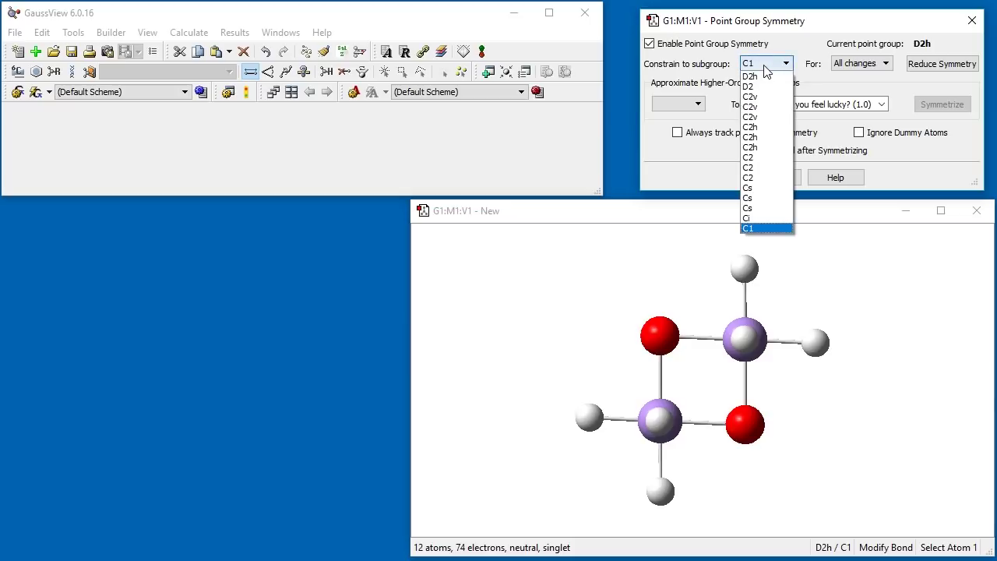
click(759, 84)
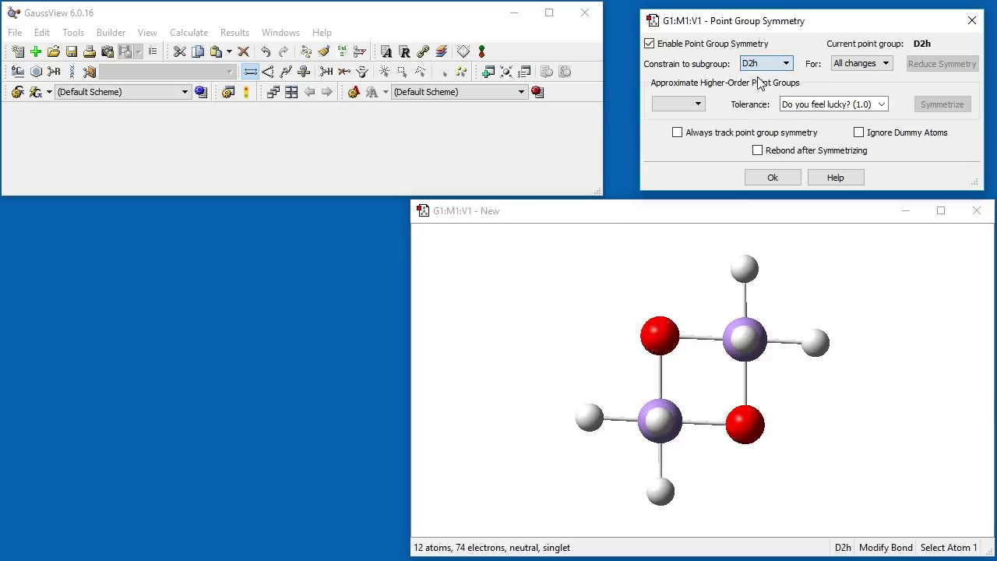
click(677, 132)
click(766, 179)
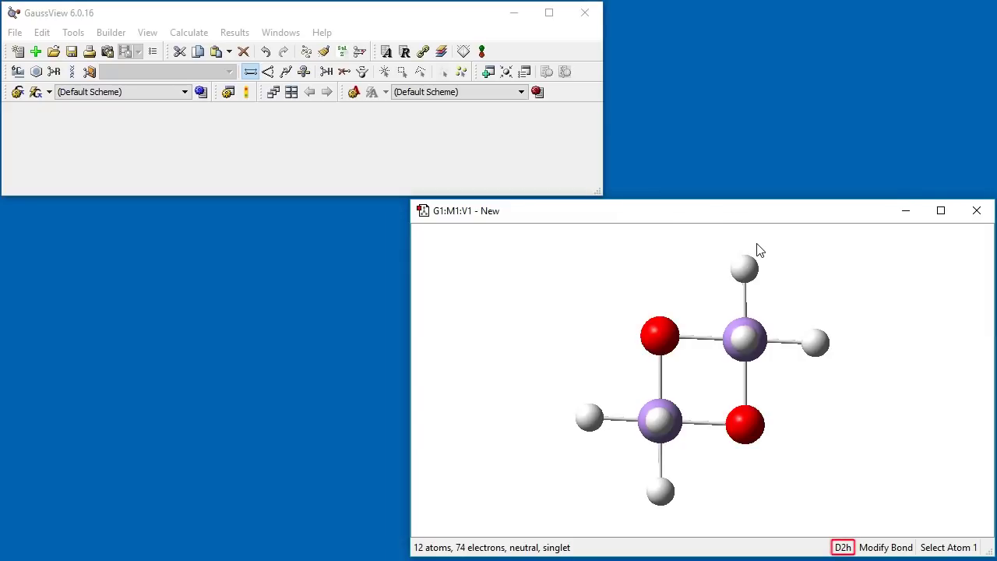
Replace an axial and an equatorial hydrogen on the left manganese with tetrahedral carbons under the symmetry constraint.
drag(753, 256, 796, 280)
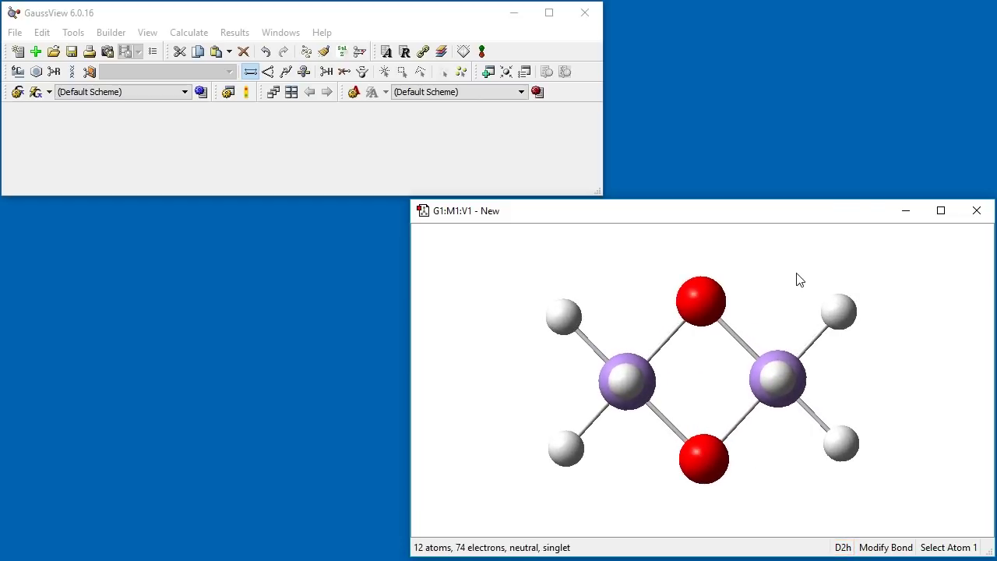
drag(779, 360, 778, 310)
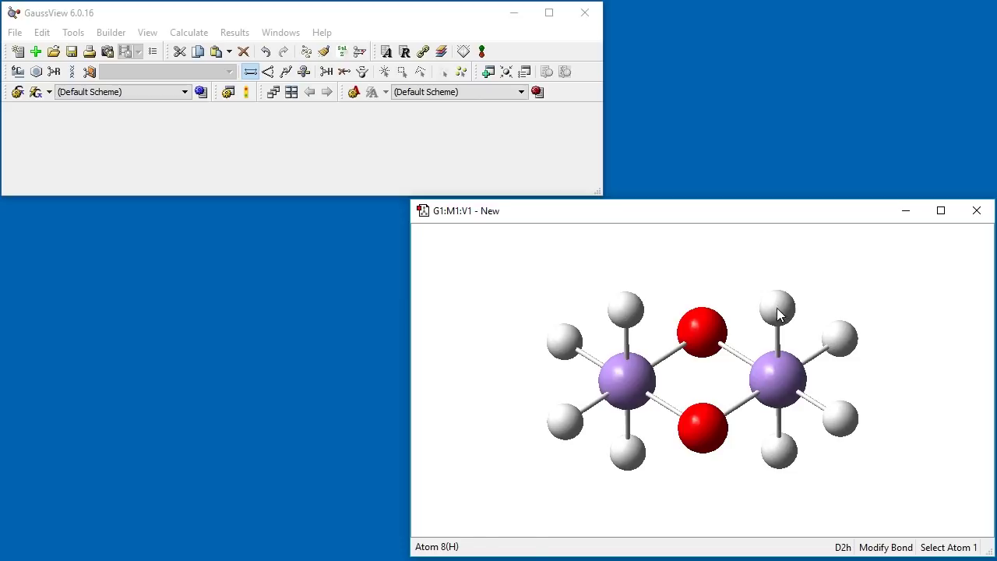
click(17, 70)
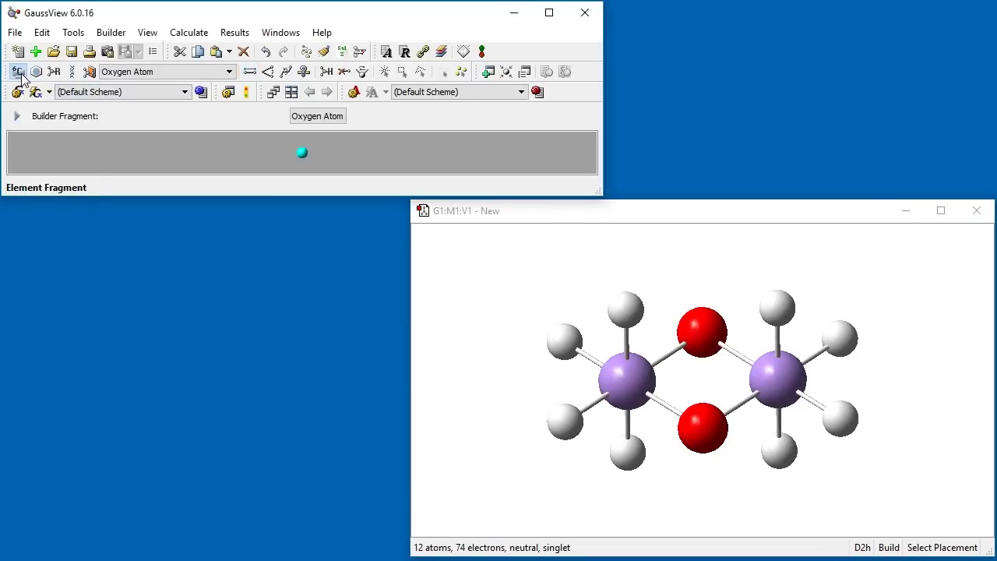
click(19, 72)
click(433, 287)
click(355, 465)
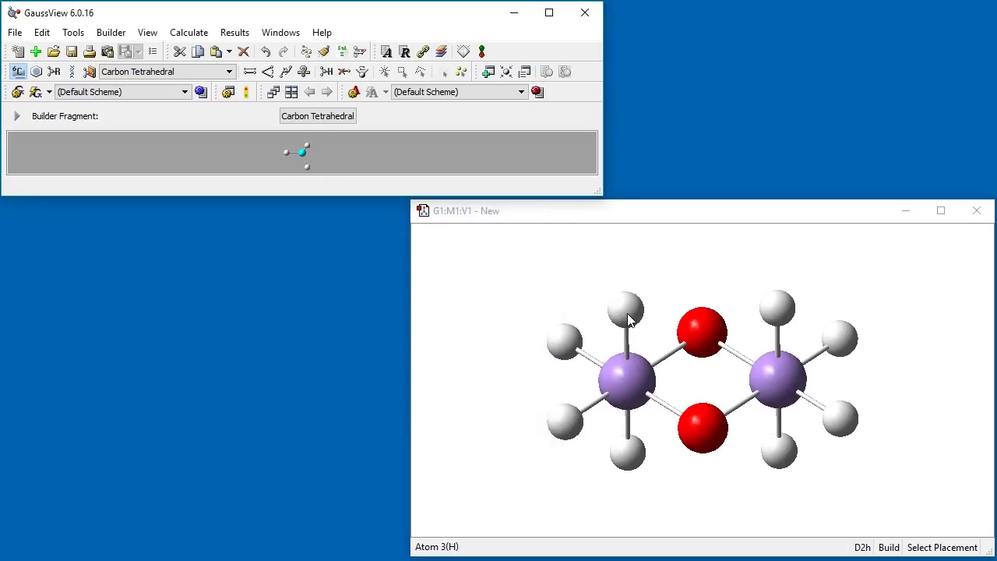
click(628, 319)
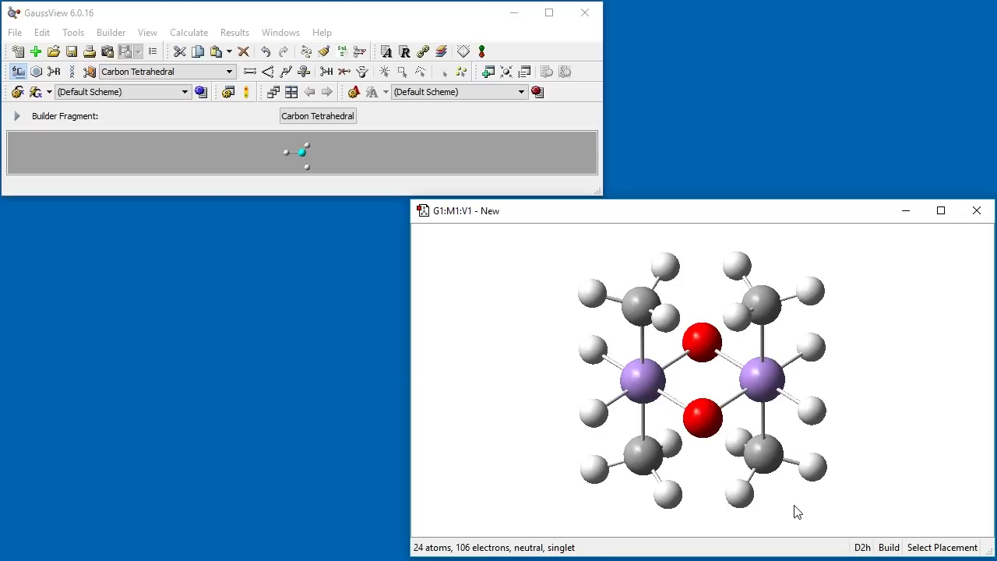
click(595, 355)
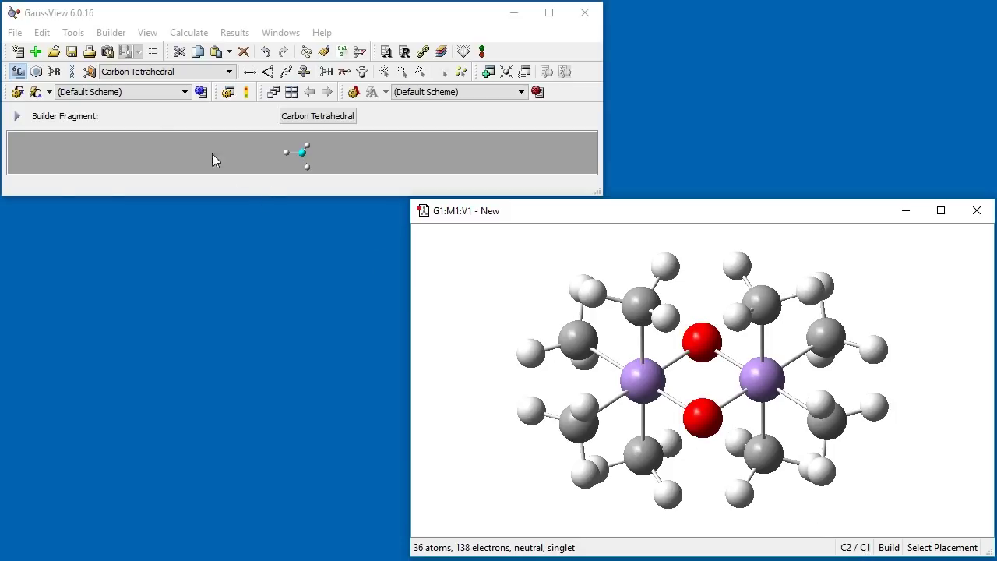
Symmetrize the methylated complex to D2h and constrain it to the D2h subgroup.
click(73, 31)
click(129, 207)
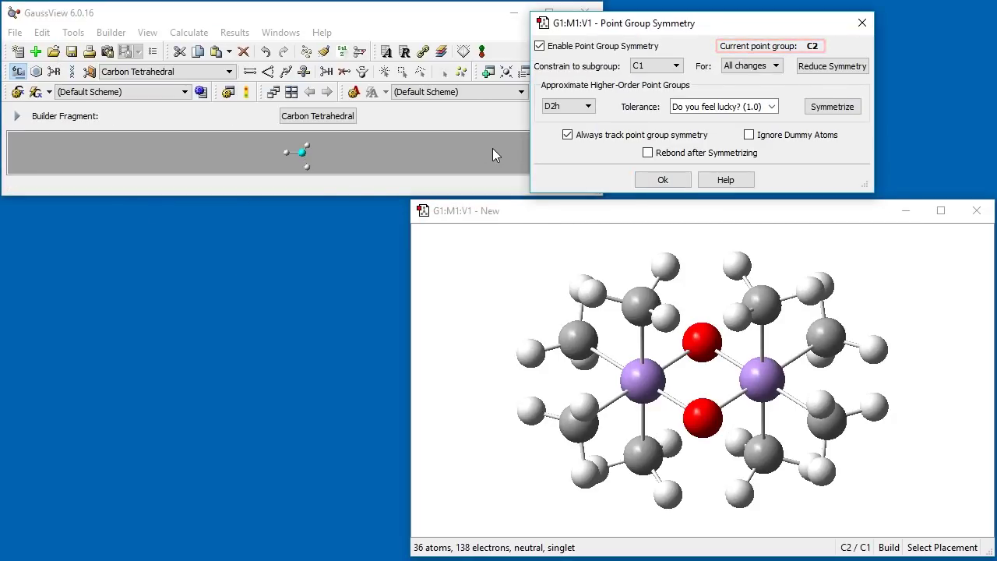
click(830, 108)
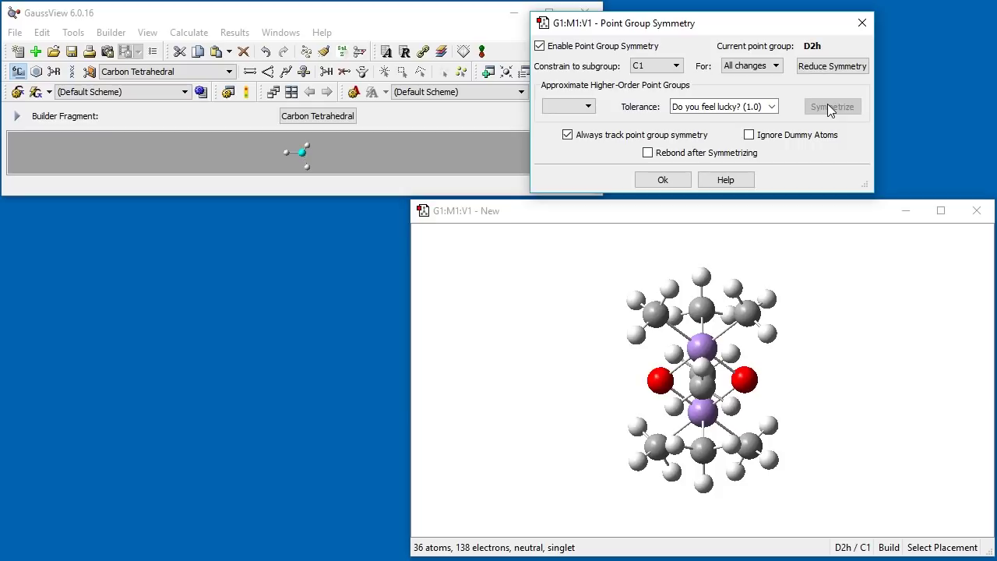
click(658, 67)
click(658, 80)
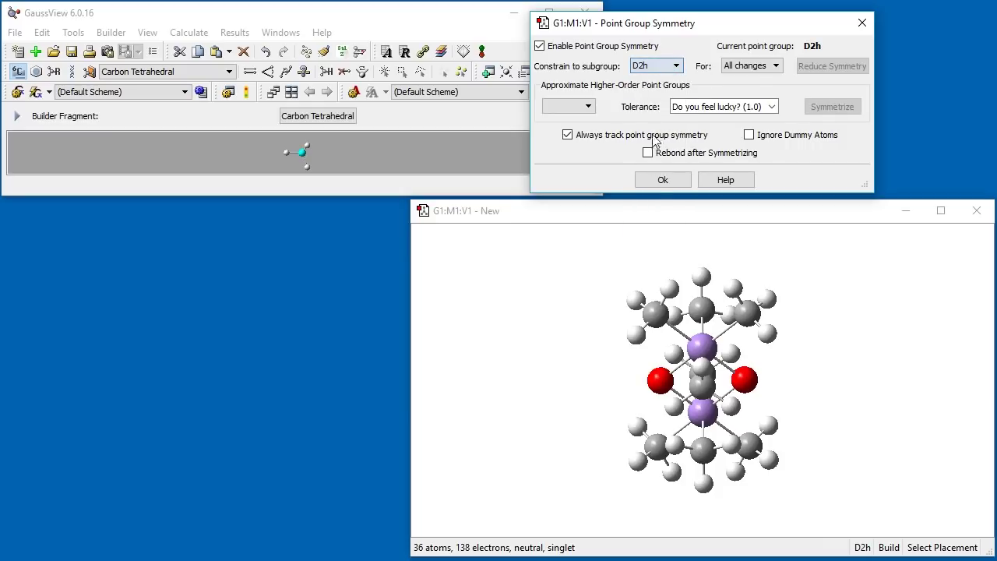
click(662, 179)
Replace an axial and an equatorial carbon on the left manganese with nitrogen atoms under the D2h constraint.
drag(750, 318, 788, 382)
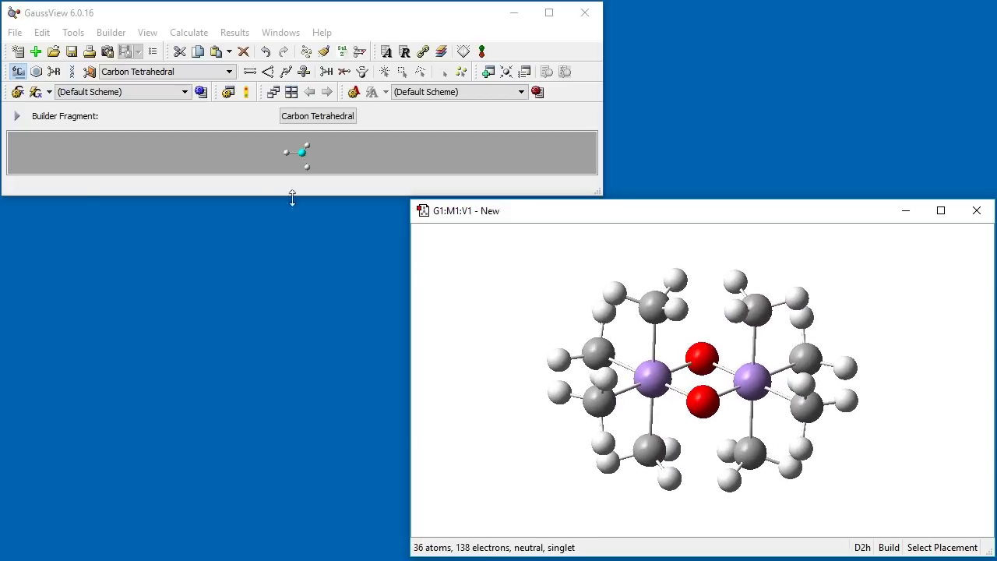
click(18, 71)
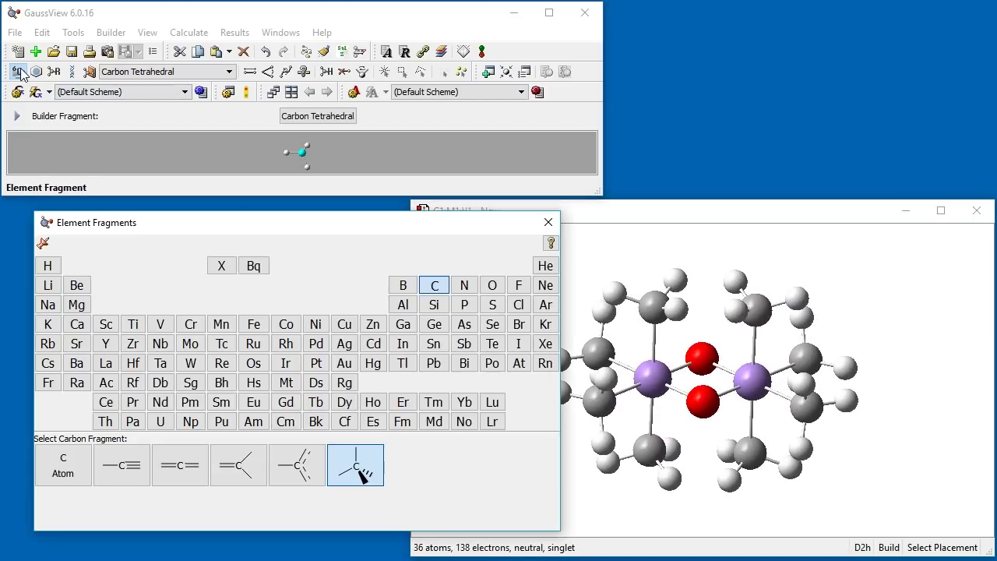
click(462, 287)
click(84, 465)
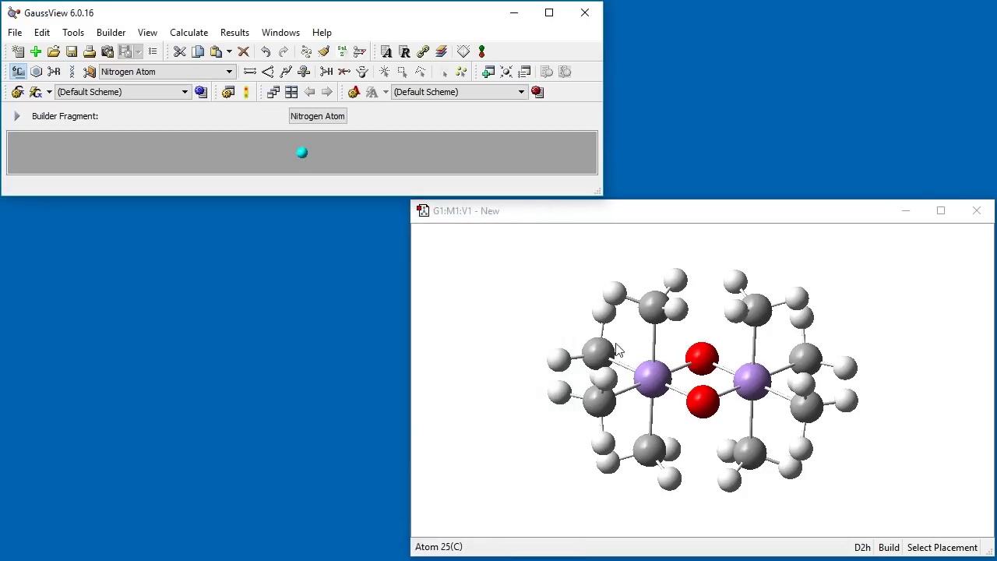
click(651, 319)
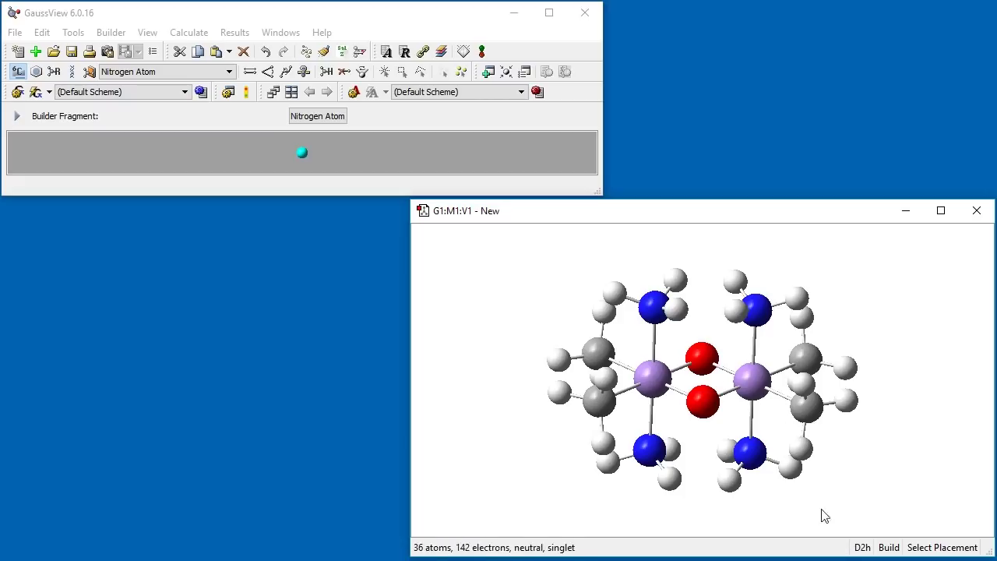
click(598, 355)
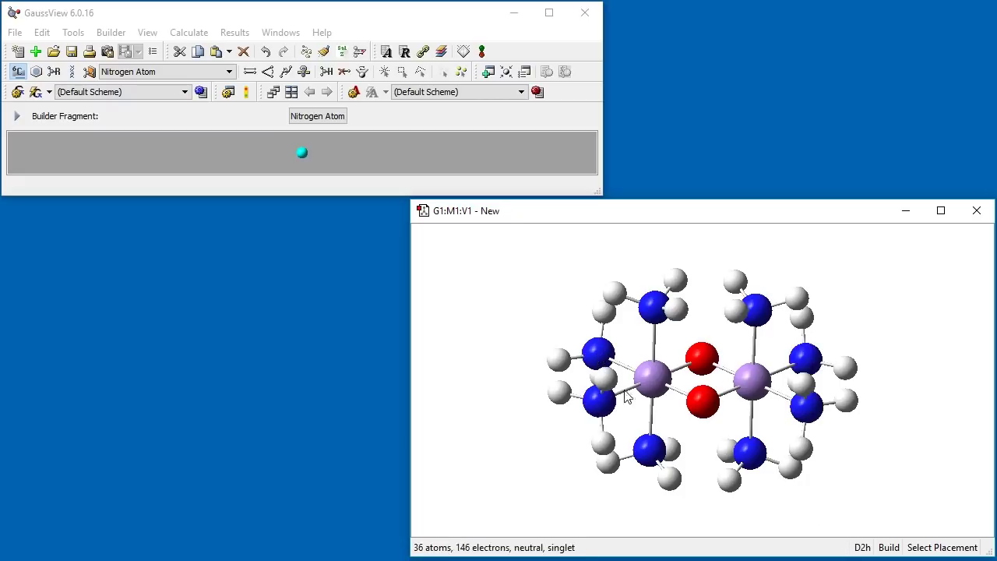
Constrain the complex to the first listed C2 subgroup and reduce its symmetry.
drag(805, 285, 797, 280)
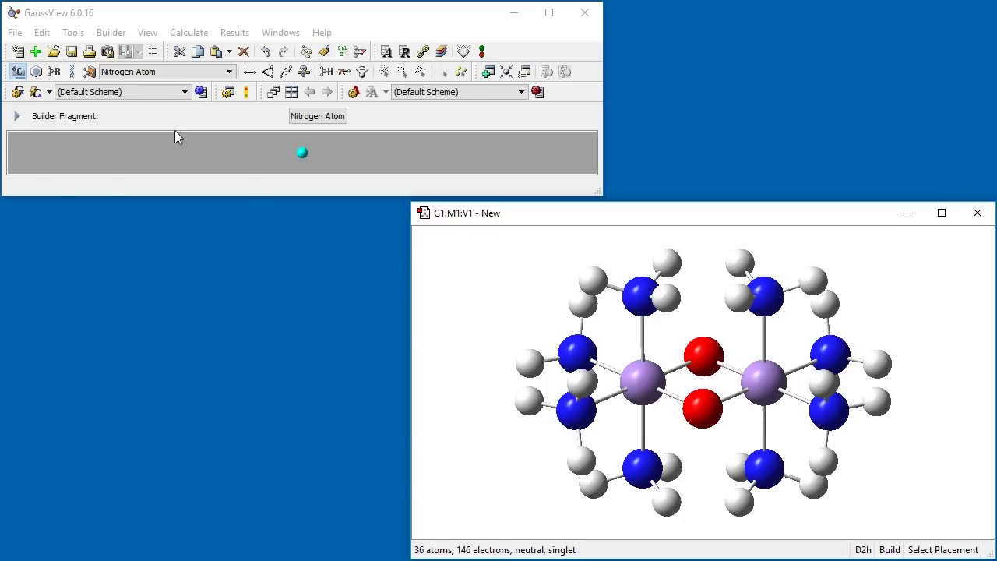
click(73, 32)
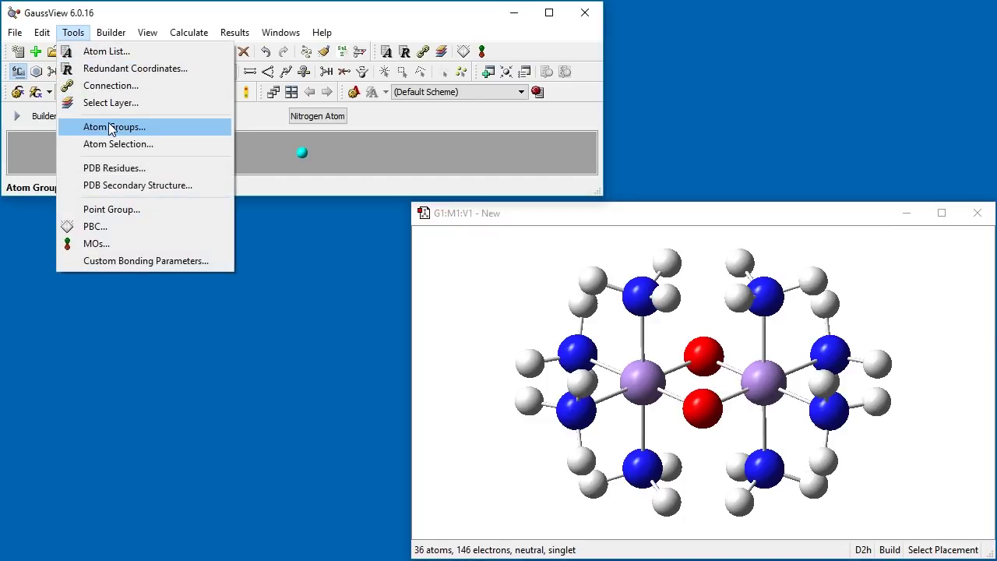
click(124, 208)
drag(713, 34, 801, 31)
click(744, 62)
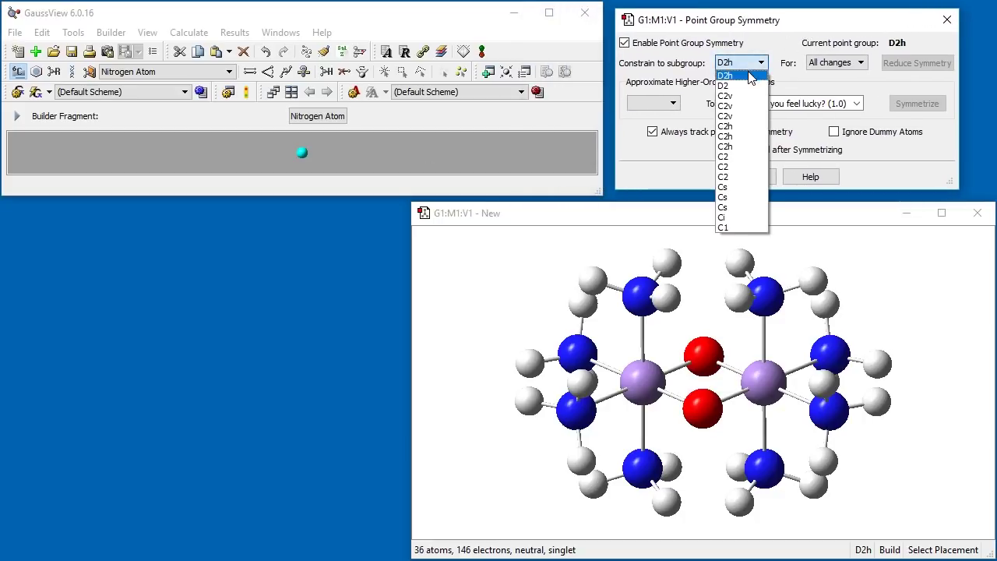
click(742, 157)
click(912, 65)
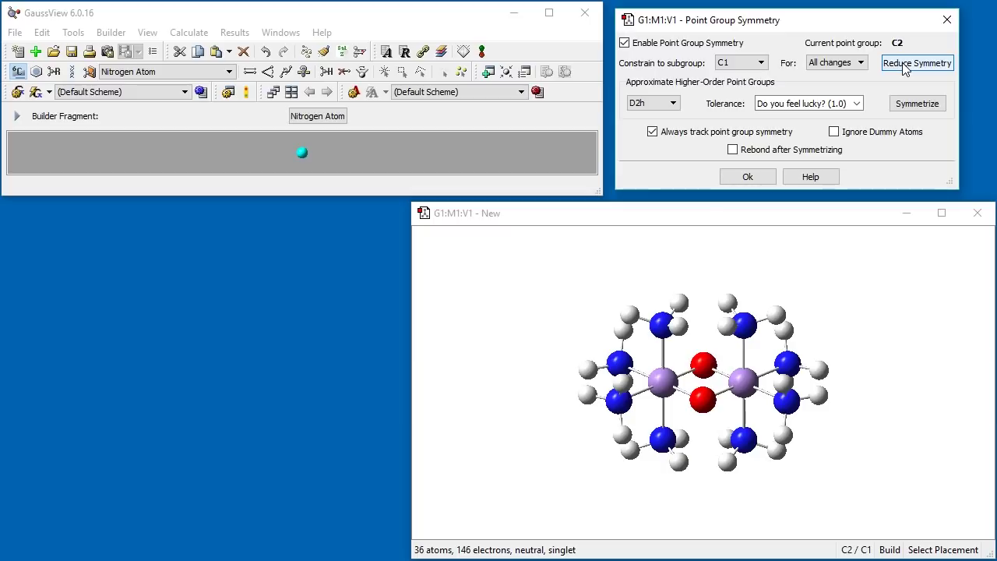
Constrain the symmetry-reduced complex to its C2 subgroup and accept the point group settings.
click(740, 63)
click(728, 86)
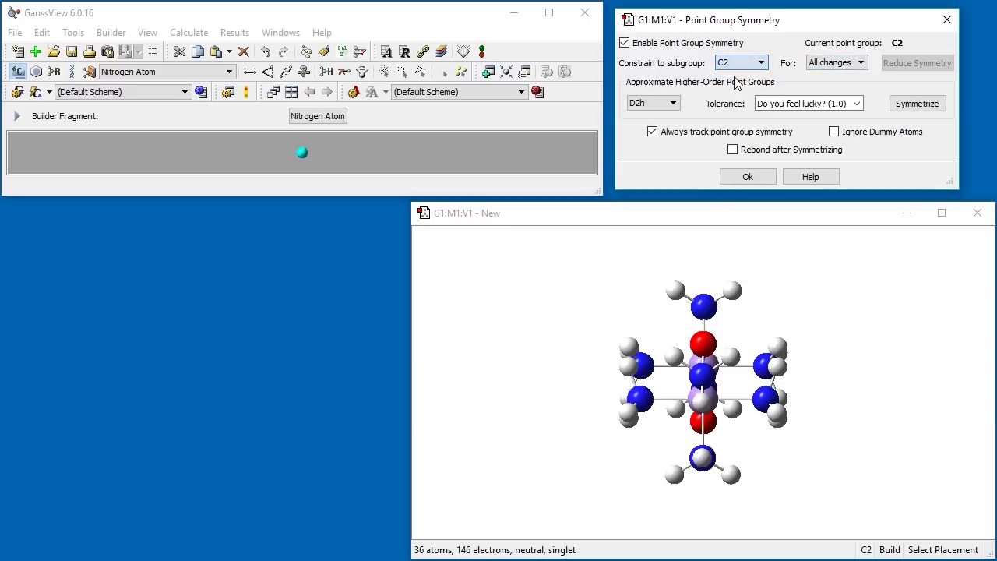
click(749, 177)
Rotate the front equatorial ammine on the left manganese by setting its N-Mn-N-H dihedral, measured from the upper axial nitrogen, to about 30.09 degrees.
drag(701, 347, 800, 331)
scroll(800, 331, up, 5)
drag(768, 383, 767, 343)
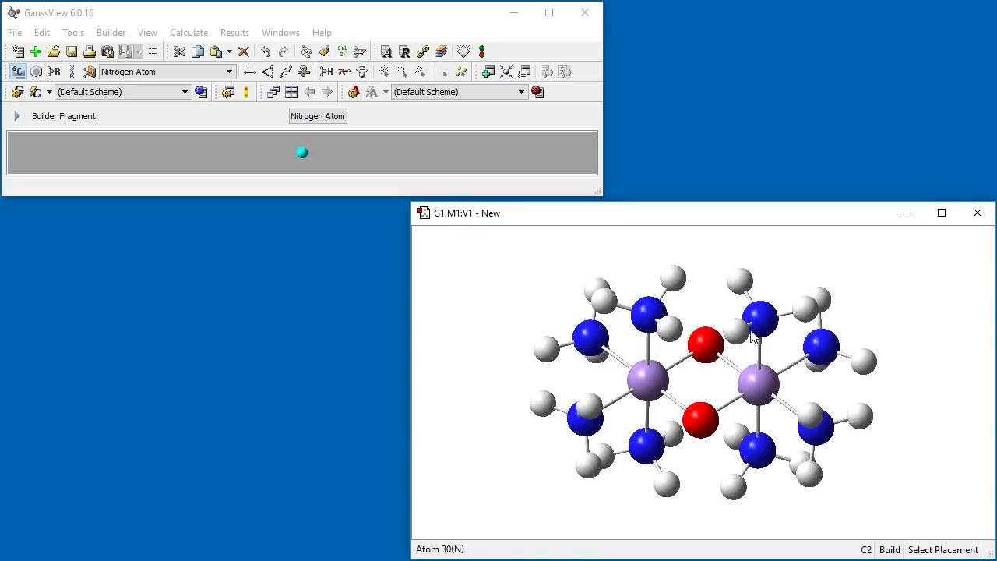
click(285, 71)
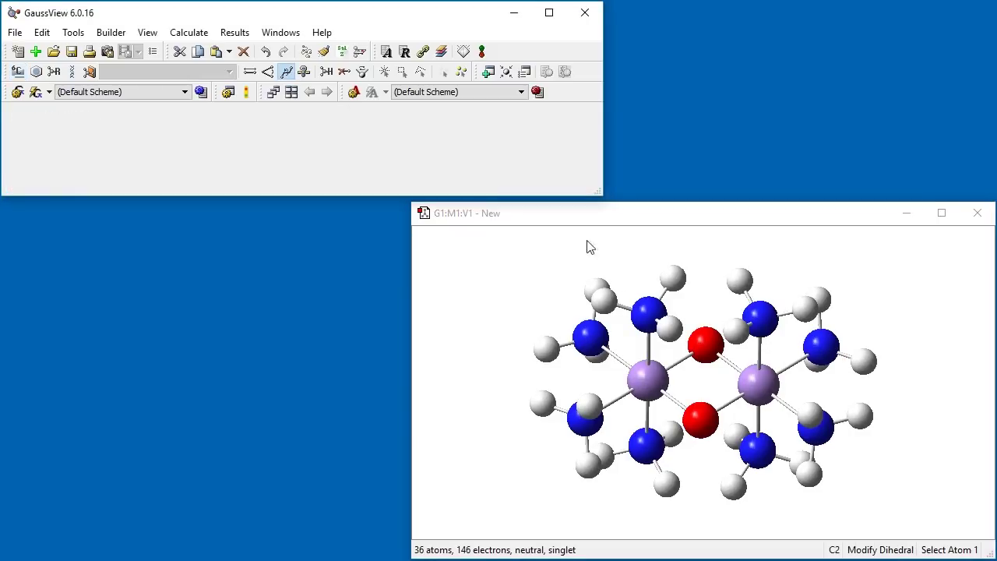
click(648, 314)
click(647, 380)
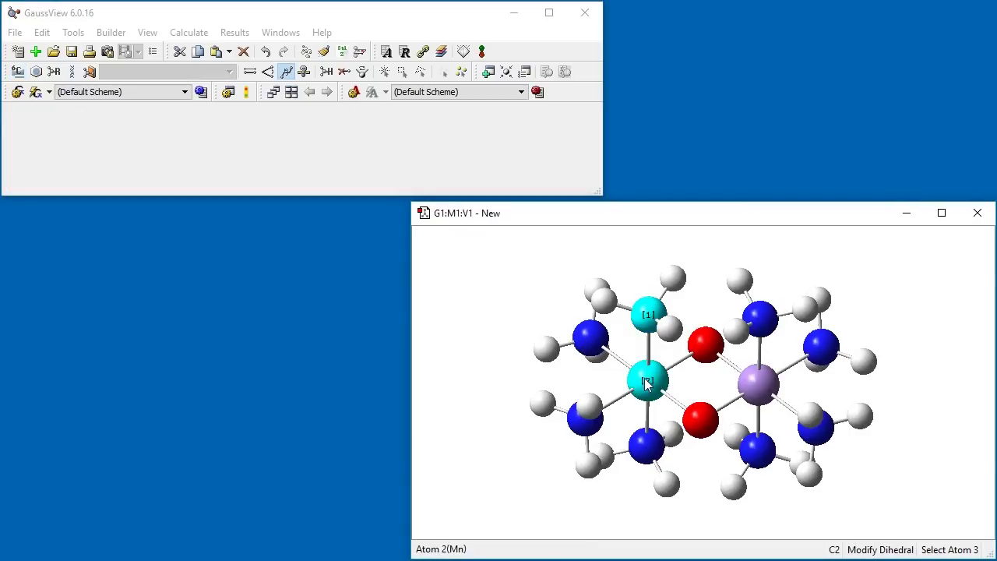
click(584, 419)
click(588, 465)
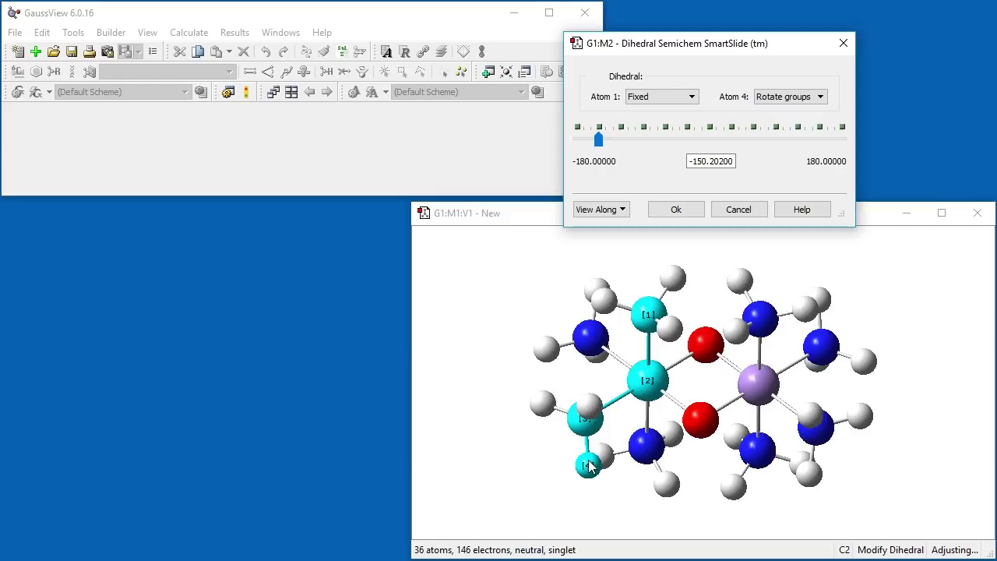
drag(598, 139, 731, 137)
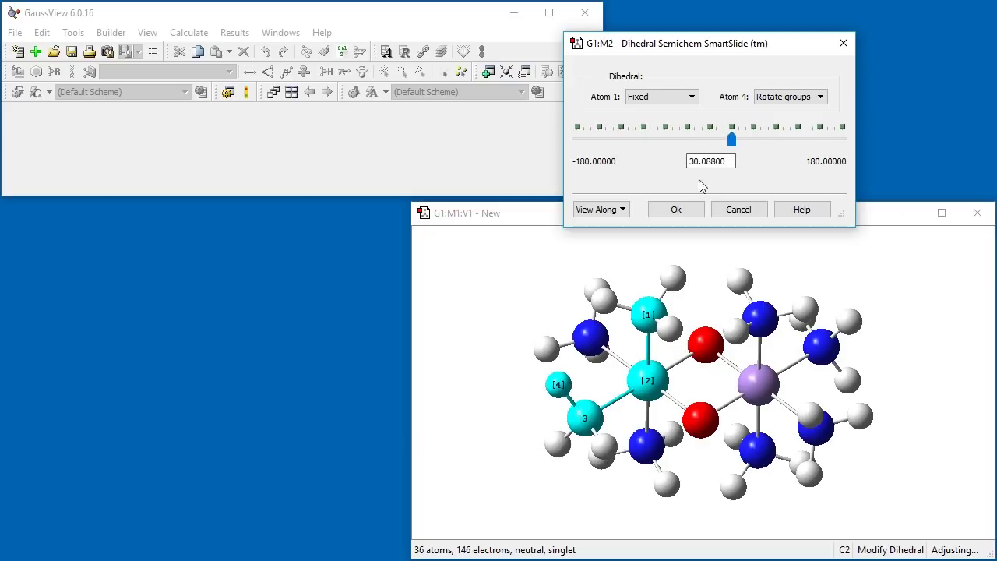
click(690, 211)
Open the point group symmetry settings, check the available groups, and set the symmetrization tolerance to Loose (0.1).
mouse_move(732, 285)
mouse_down()
mouse_move(725, 336)
mouse_move(731, 274)
mouse_up()
click(73, 32)
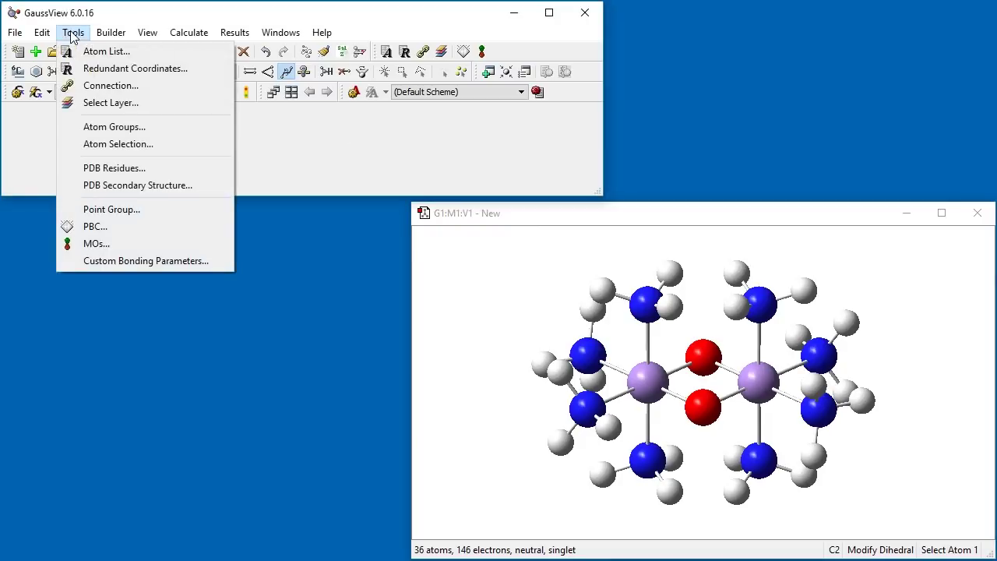
click(156, 208)
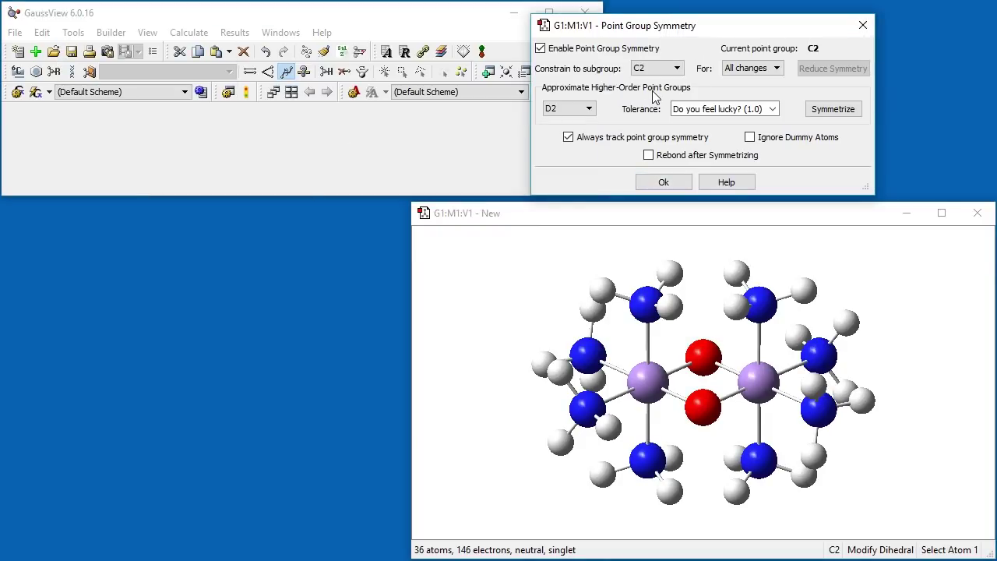
click(590, 108)
click(590, 108)
click(659, 71)
click(659, 71)
click(773, 109)
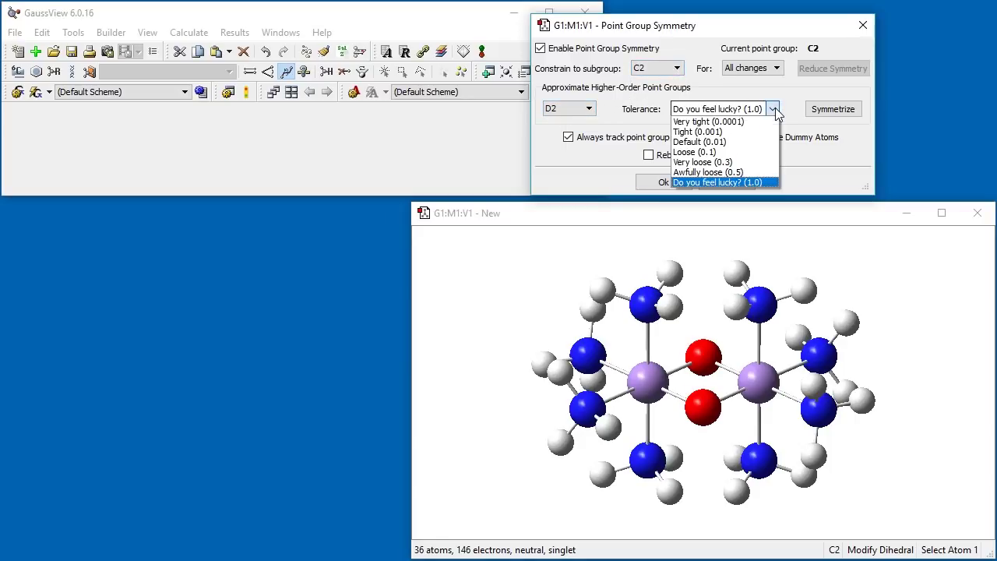
click(758, 151)
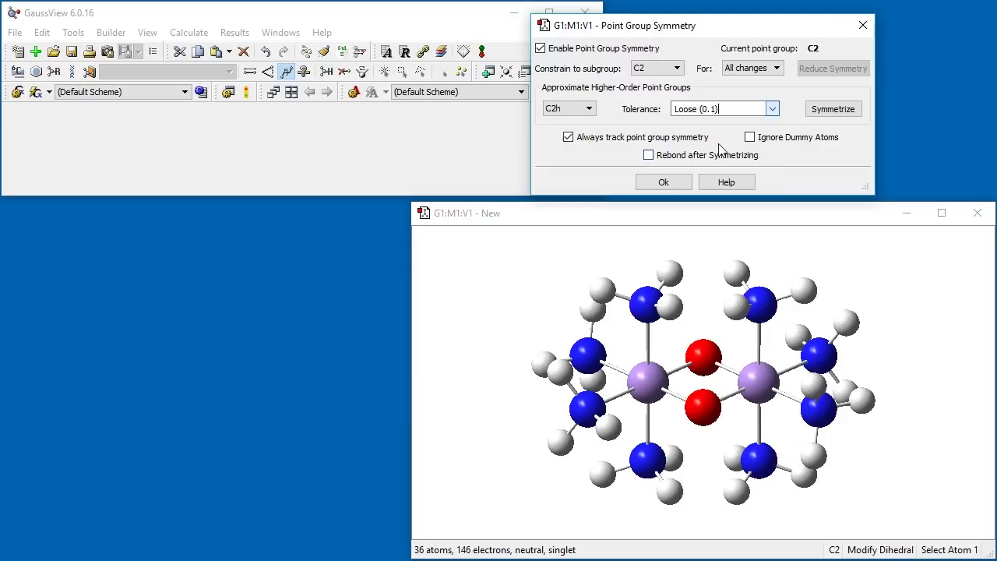
Symmetrize the complex to C2h, constrain it to the C2h subgroup, and accept the settings.
click(832, 109)
click(666, 76)
click(658, 83)
click(662, 182)
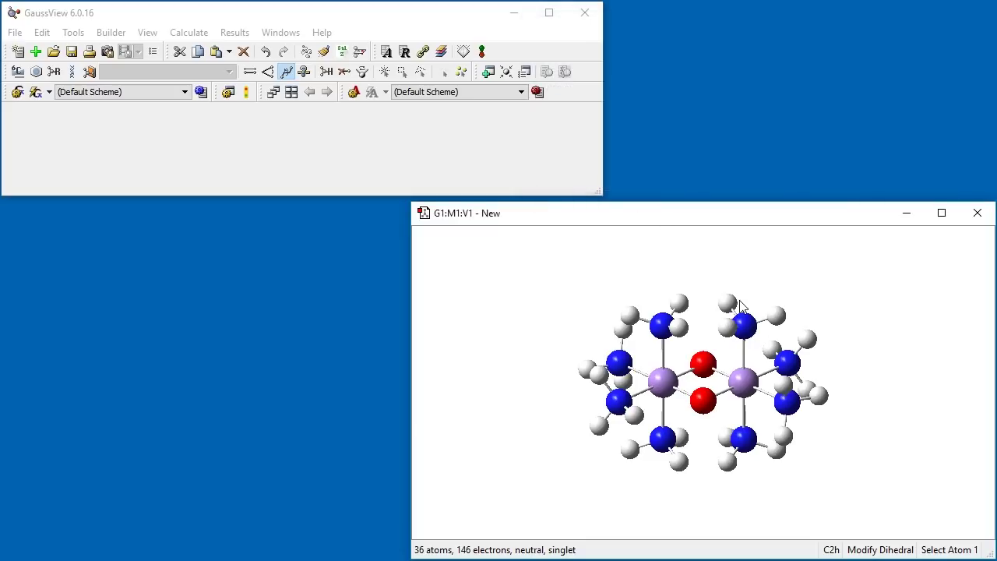
drag(716, 301, 718, 372)
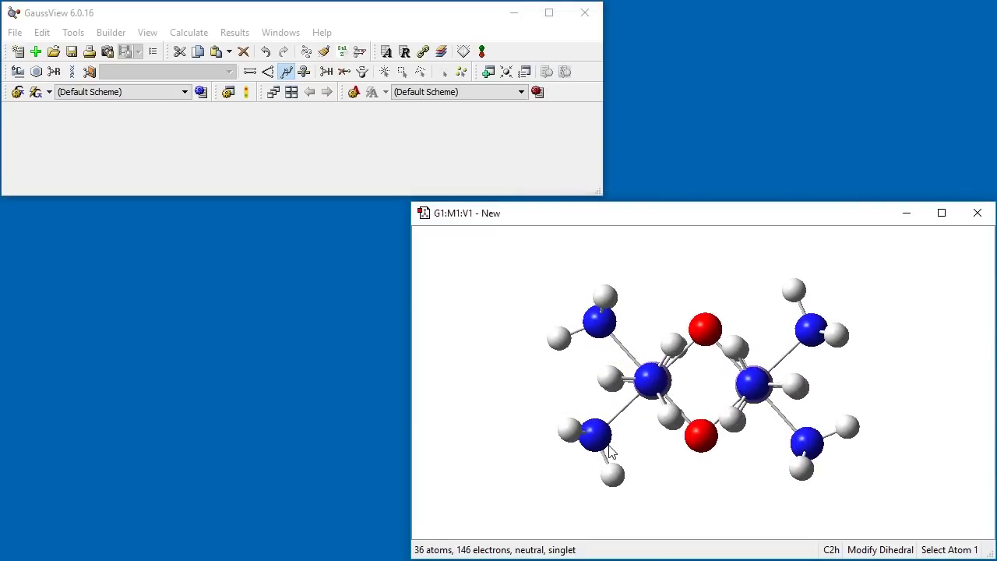